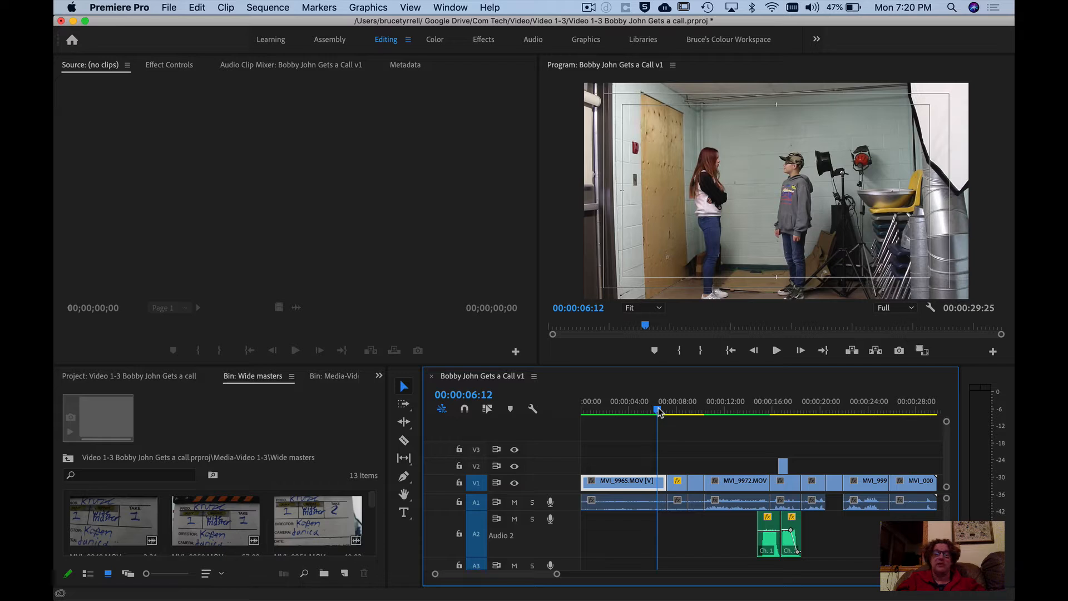
# Return the playhead to the start of the sequence with snapping enabled in the timeline, and save the project.
pyautogui.press('Home')
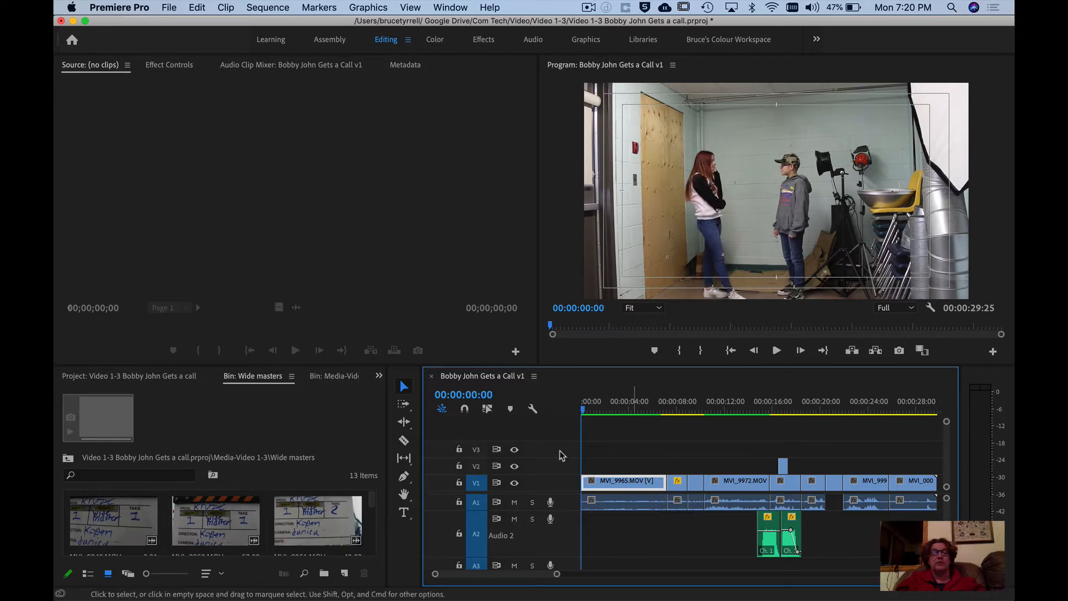
pyautogui.click(464, 410)
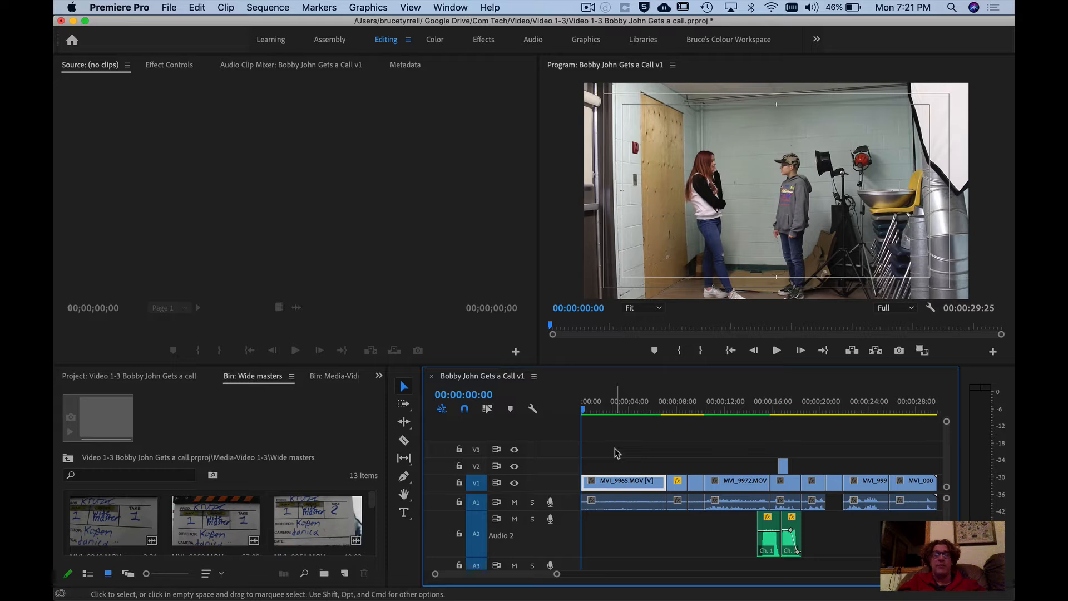
pyautogui.press('super+s')
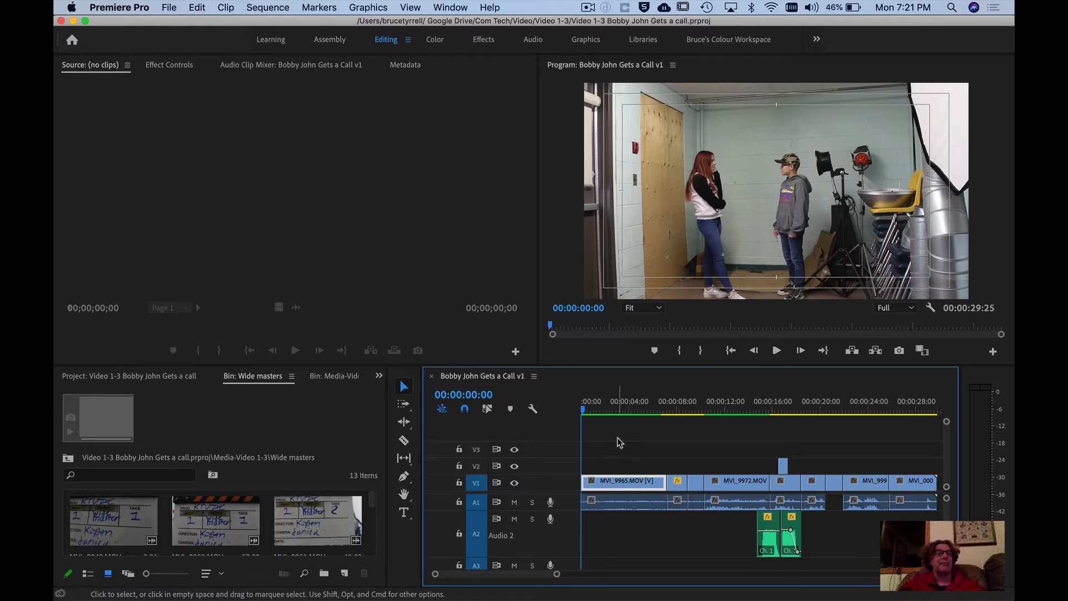
# Create a new legacy title named "Openning Titles" with the default video settings.
pyautogui.click(169, 8)
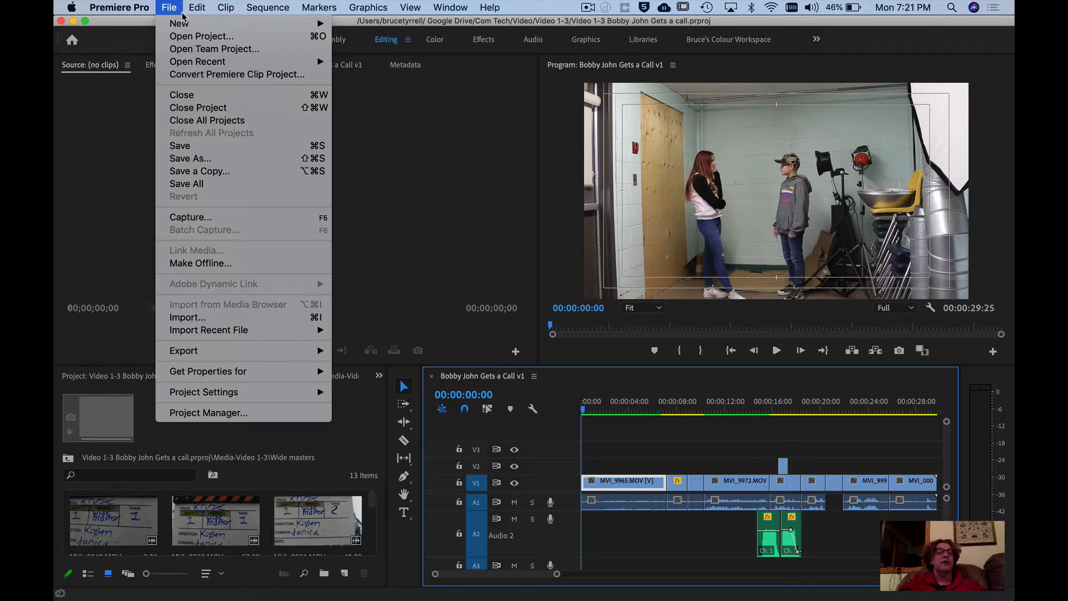
pyautogui.moveTo(269, 29)
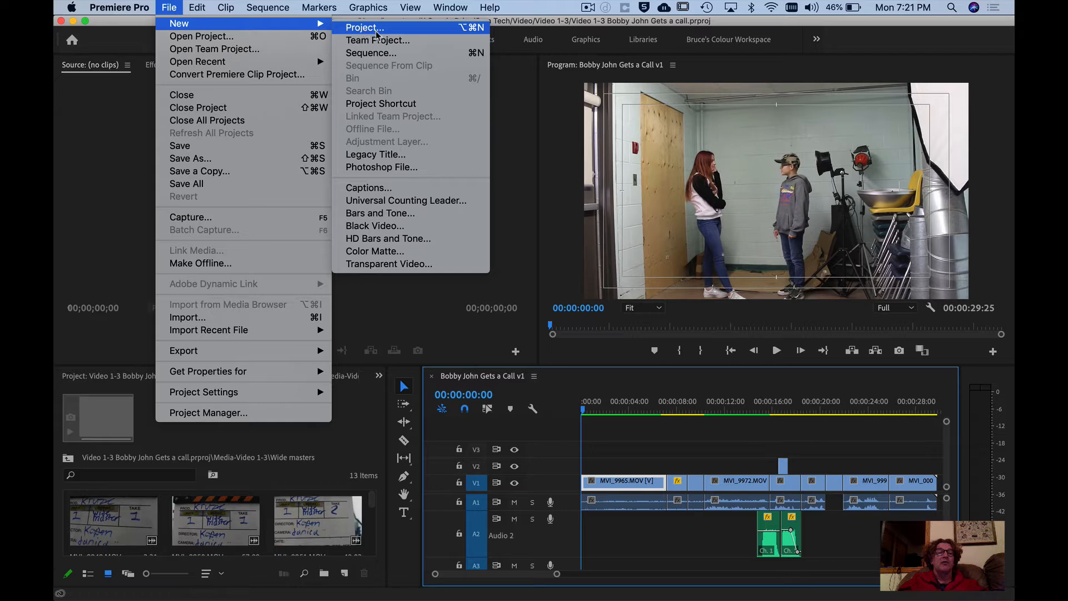
pyautogui.click(370, 155)
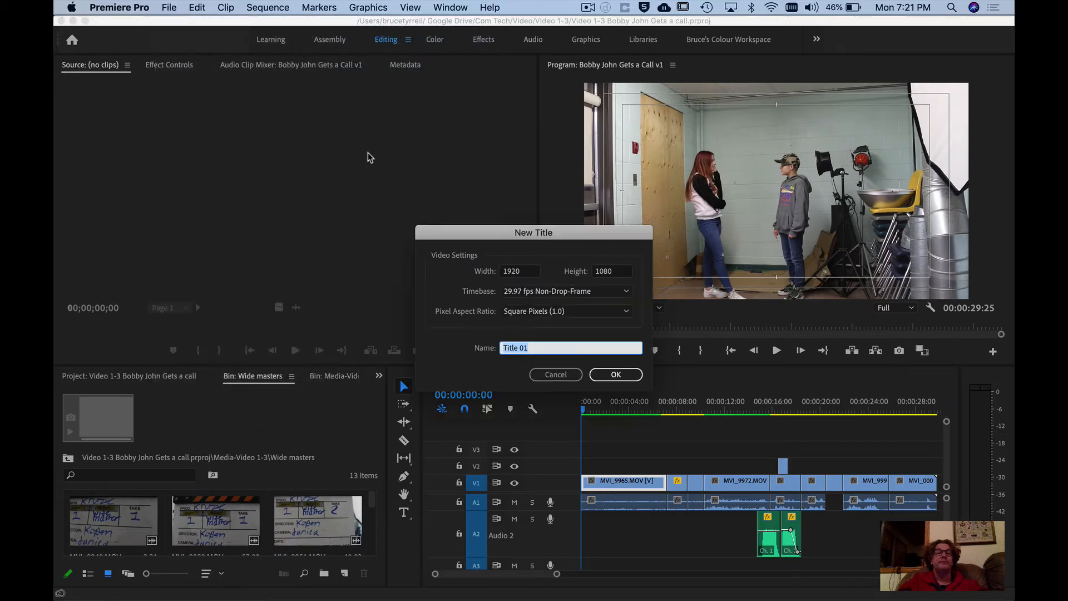
pyautogui.write('O')
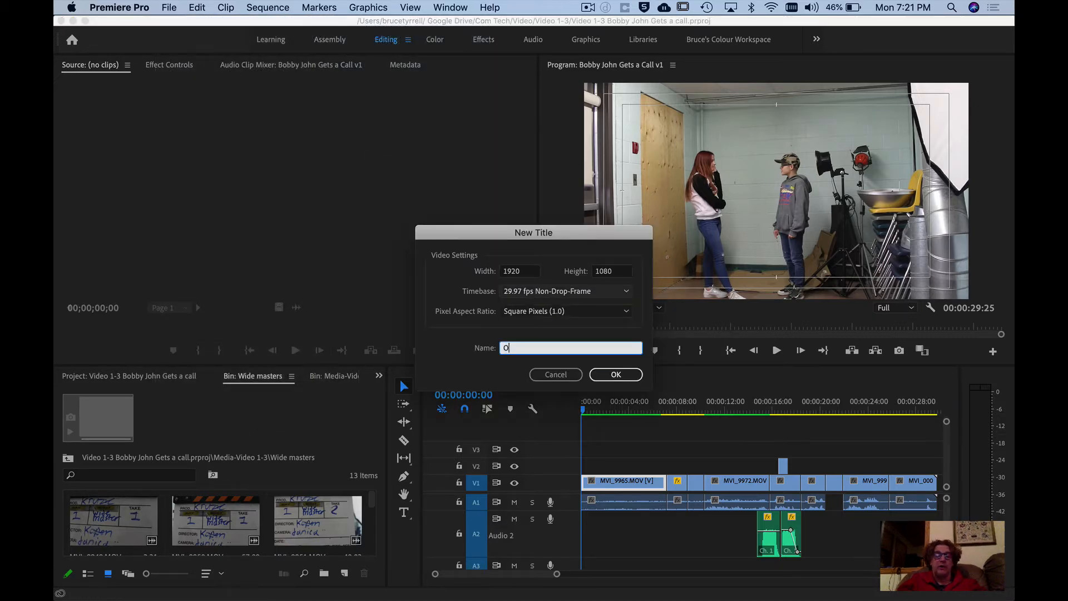
pyautogui.write('penning Titles')
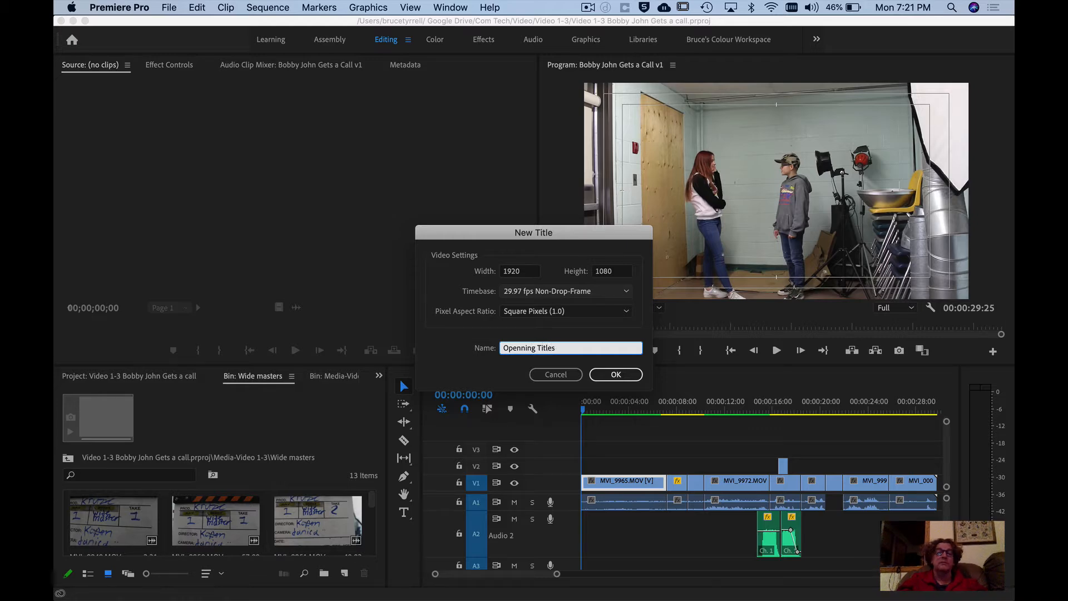
pyautogui.press('Return')
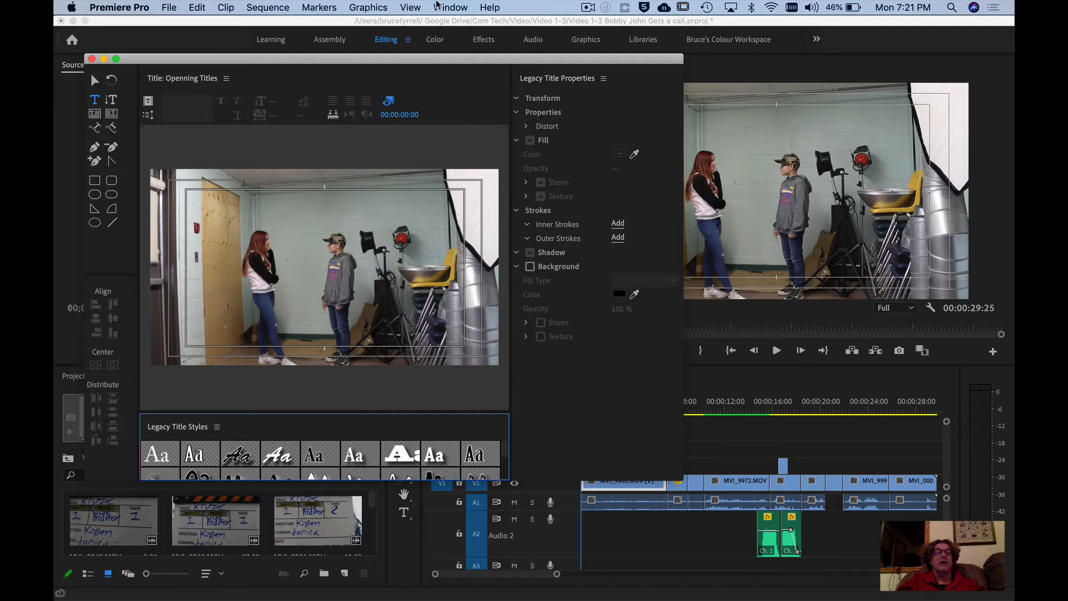
# Move the title window clear of the timeline and preview the frame near 15 seconds behind the title, returning to the sequence start.
pyautogui.moveTo(423, 55); pyautogui.dragTo(447, 18)
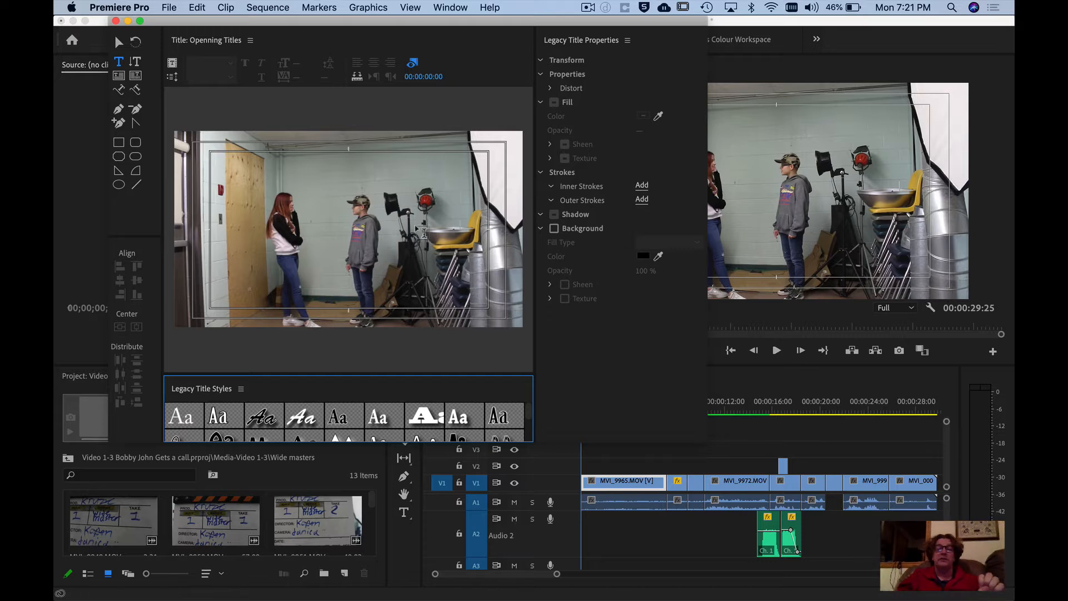
pyautogui.click(767, 411)
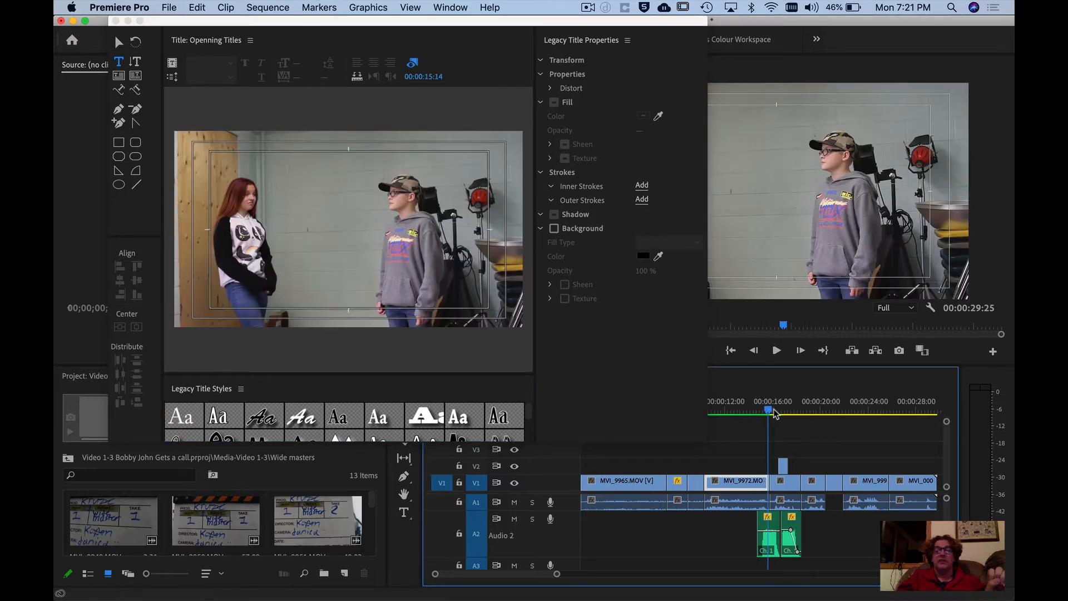
pyautogui.moveTo(767, 414)
pyautogui.mouseDown()
pyautogui.moveTo(825, 411)
pyautogui.moveTo(767, 411)
pyautogui.mouseUp()
pyautogui.click(770, 412)
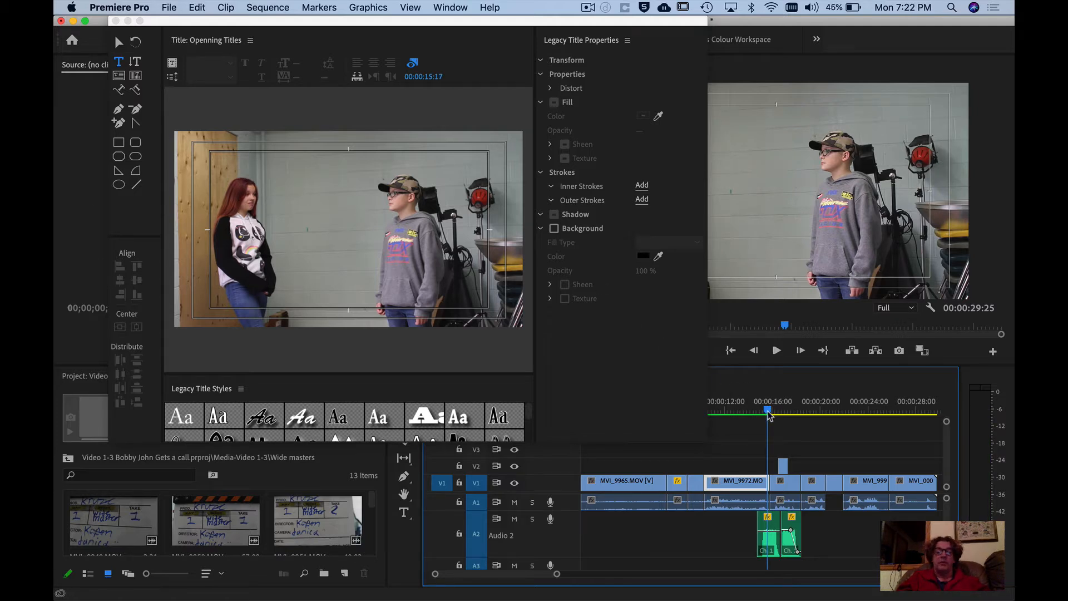
pyautogui.press('Home')
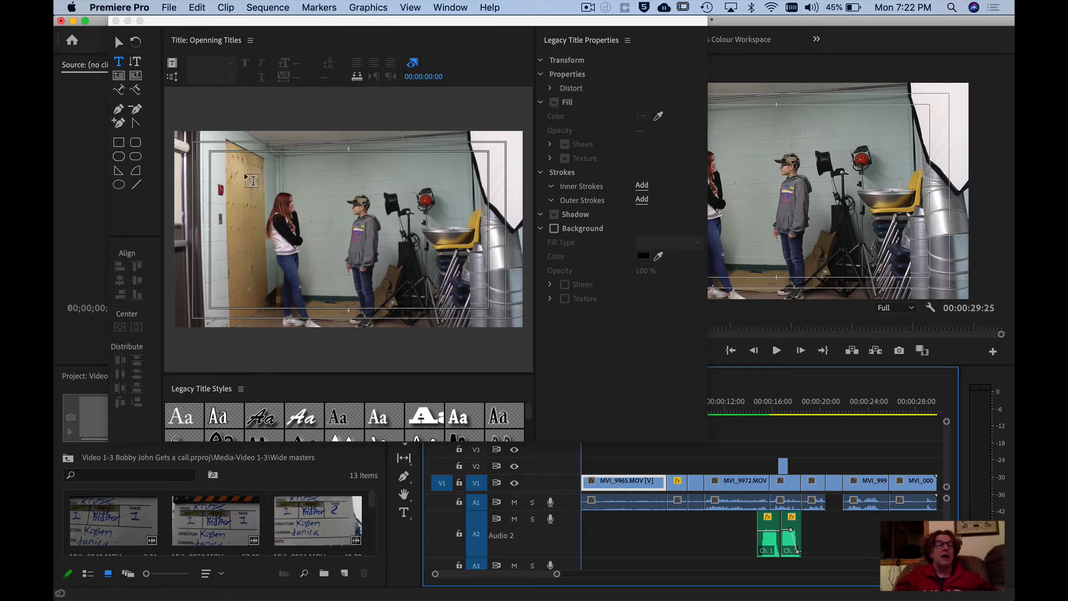
# Draw a text box about 1448 by 369 across the upper part of the title and enter "Bobby John Gets A Call".
pyautogui.click(267, 396)
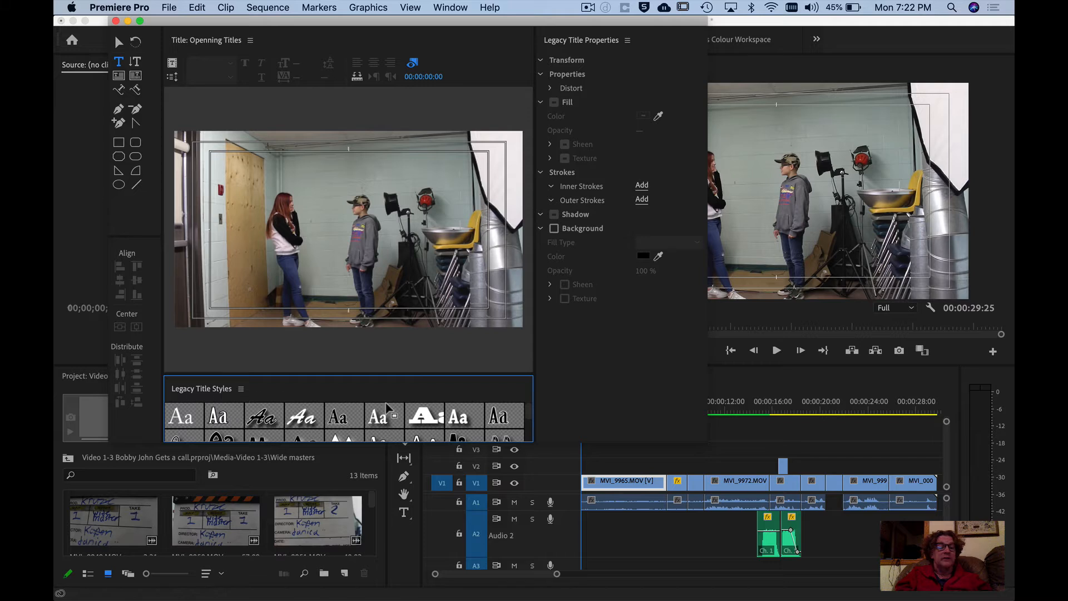
pyautogui.moveTo(528, 409); pyautogui.dragTo(530, 415)
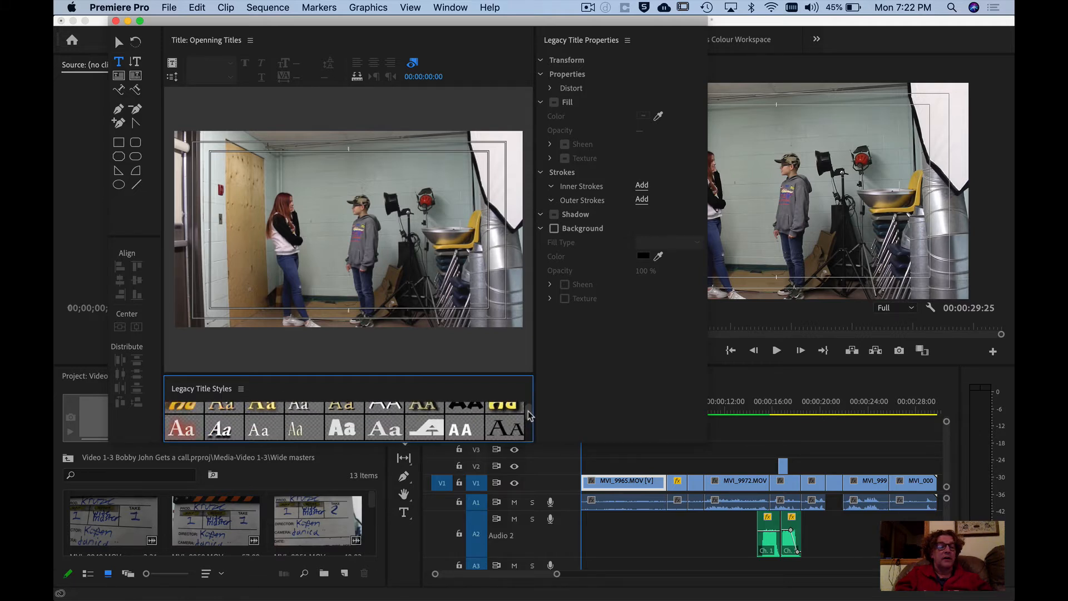
pyautogui.scroll(3, 528, 411)
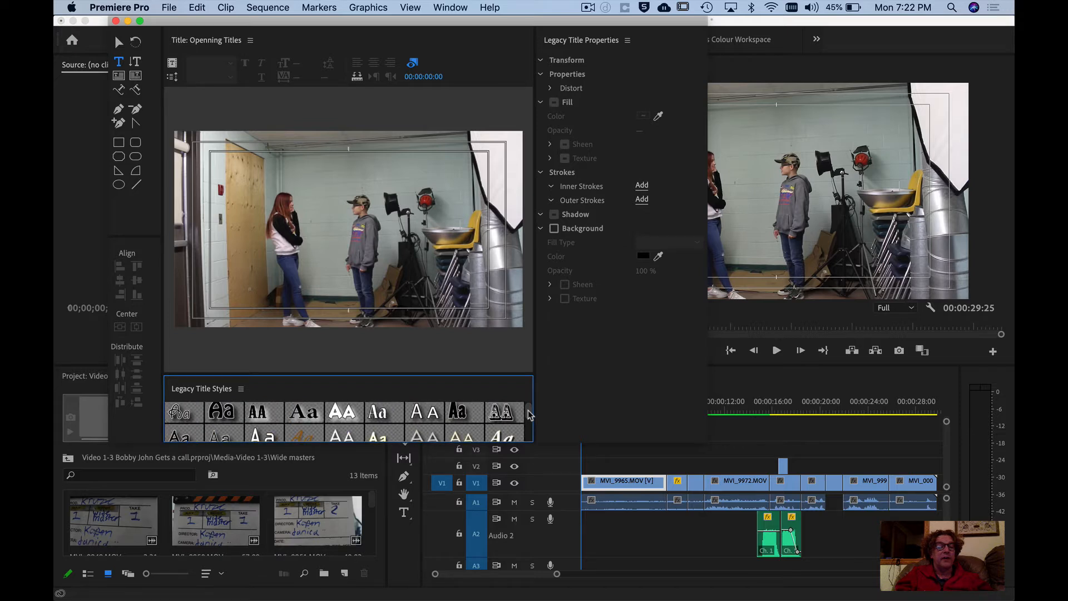
pyautogui.scroll(-1, 528, 415)
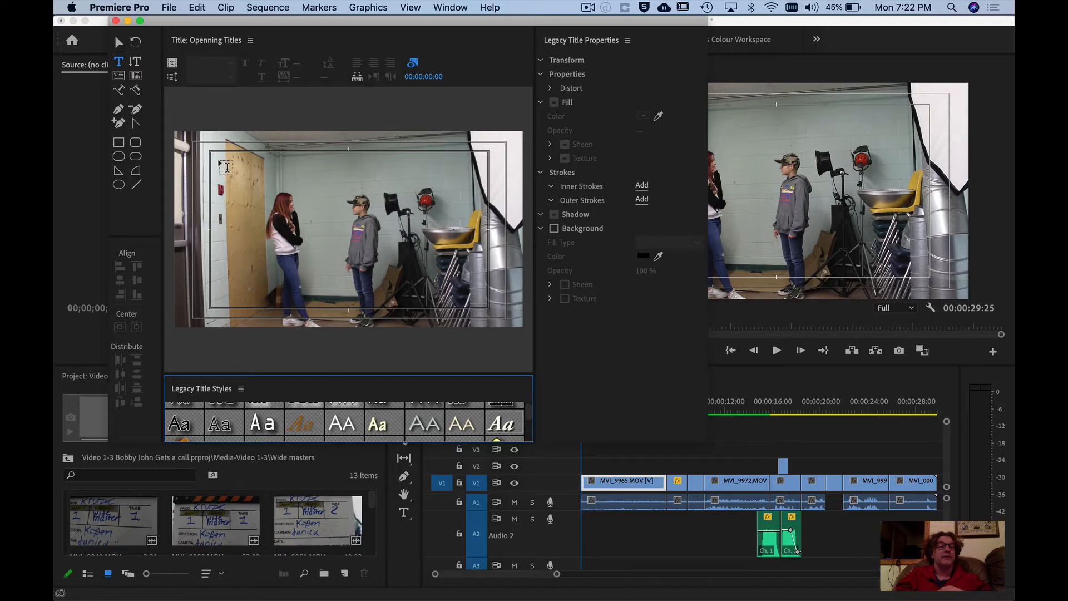
pyautogui.moveTo(218, 161); pyautogui.dragTo(481, 225)
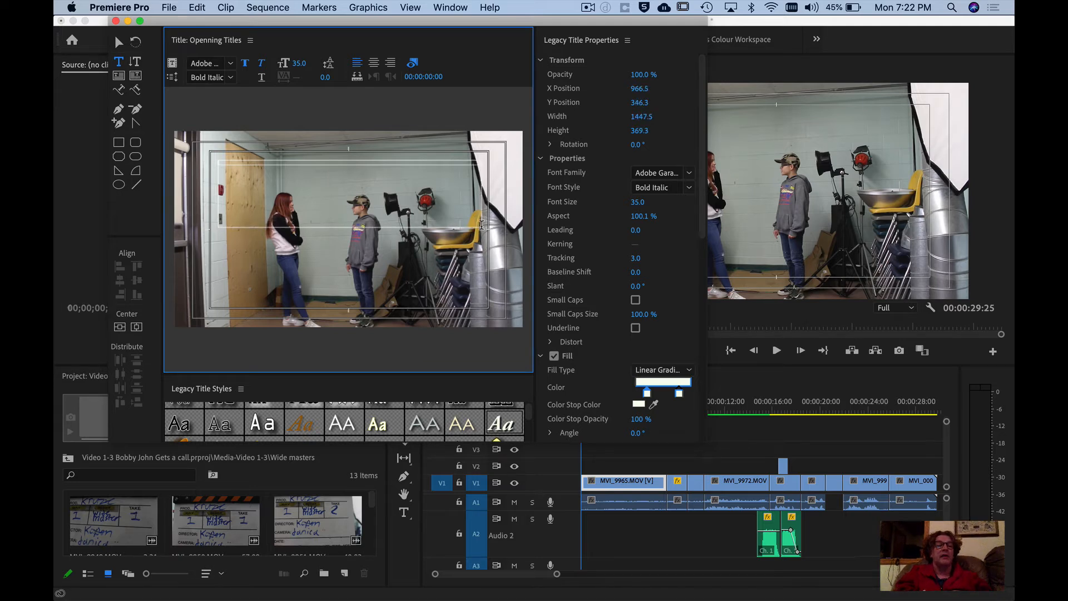
pyautogui.write('Bobb')
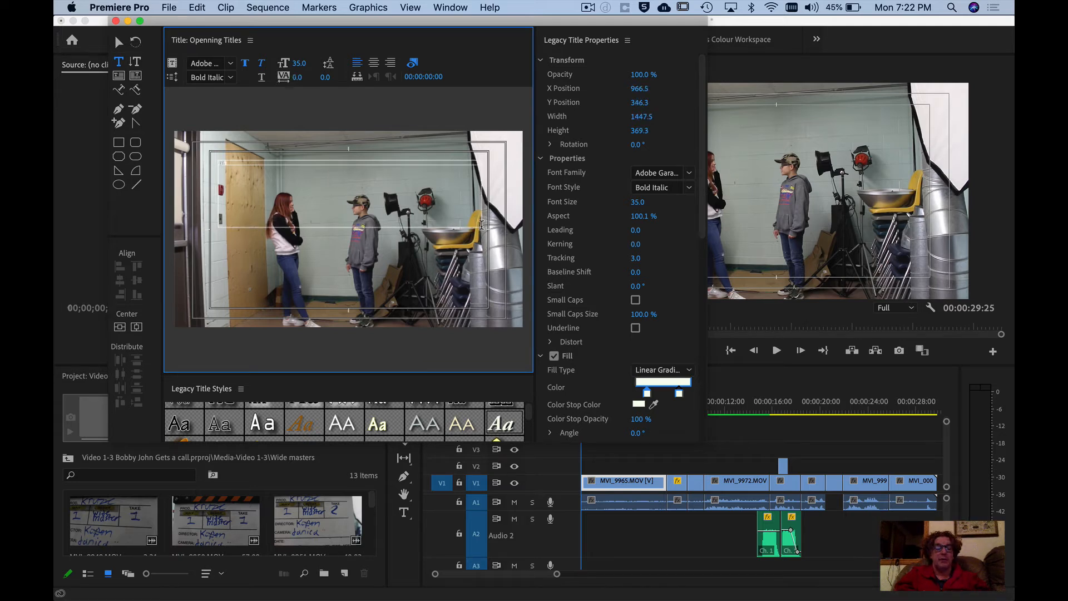
pyautogui.write('y John Gets A Call')
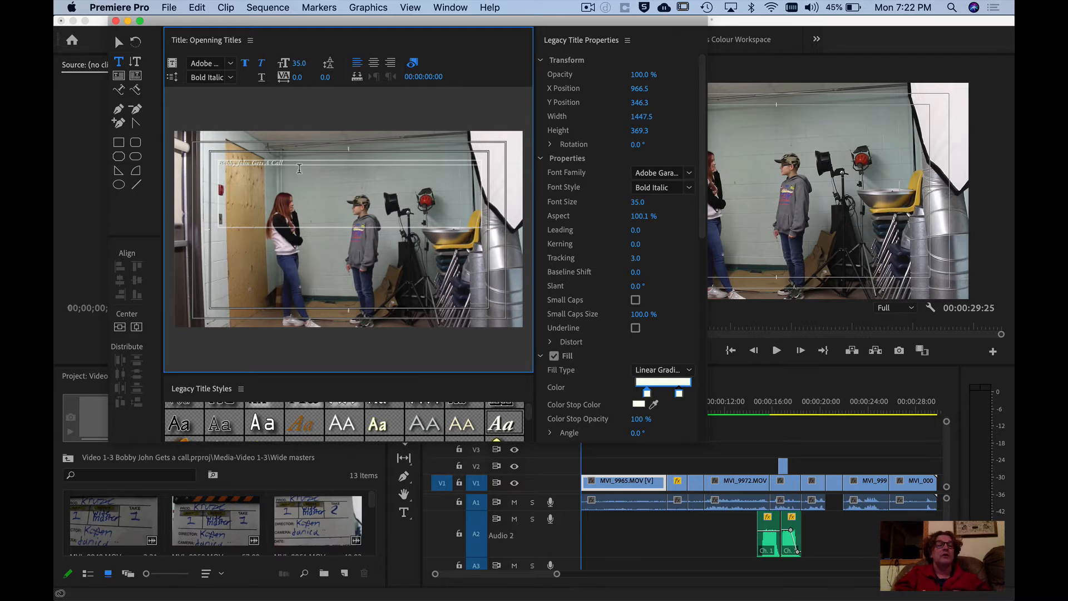
# Set the title text's font size to 144 and the first colour stop of its gradient fill to red EF1E08.
pyautogui.moveTo(296, 165); pyautogui.dragTo(216, 169)
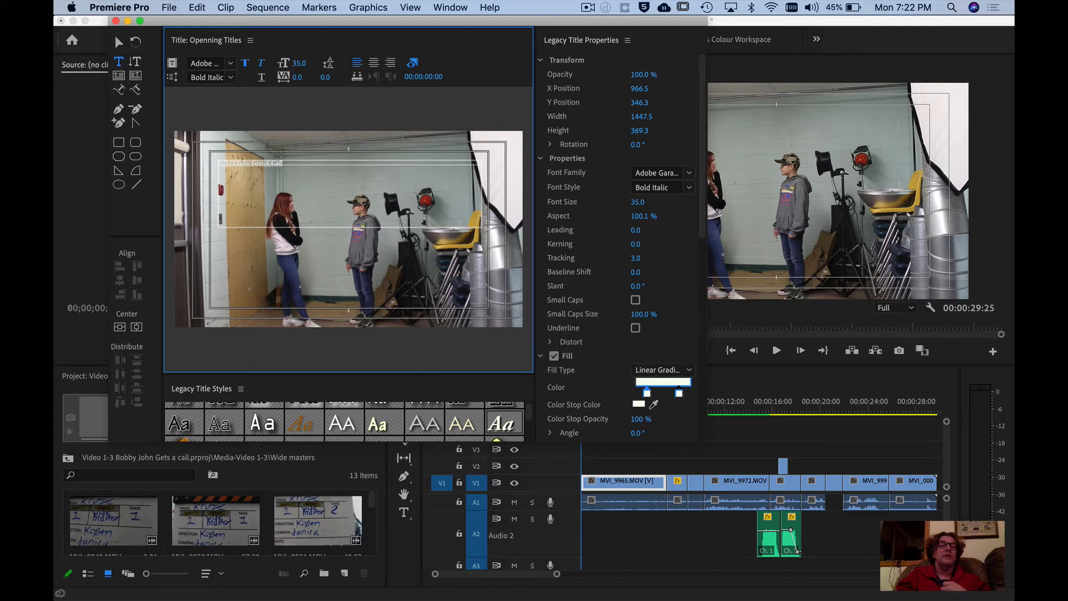
pyautogui.moveTo(298, 62); pyautogui.dragTo(359, 62)
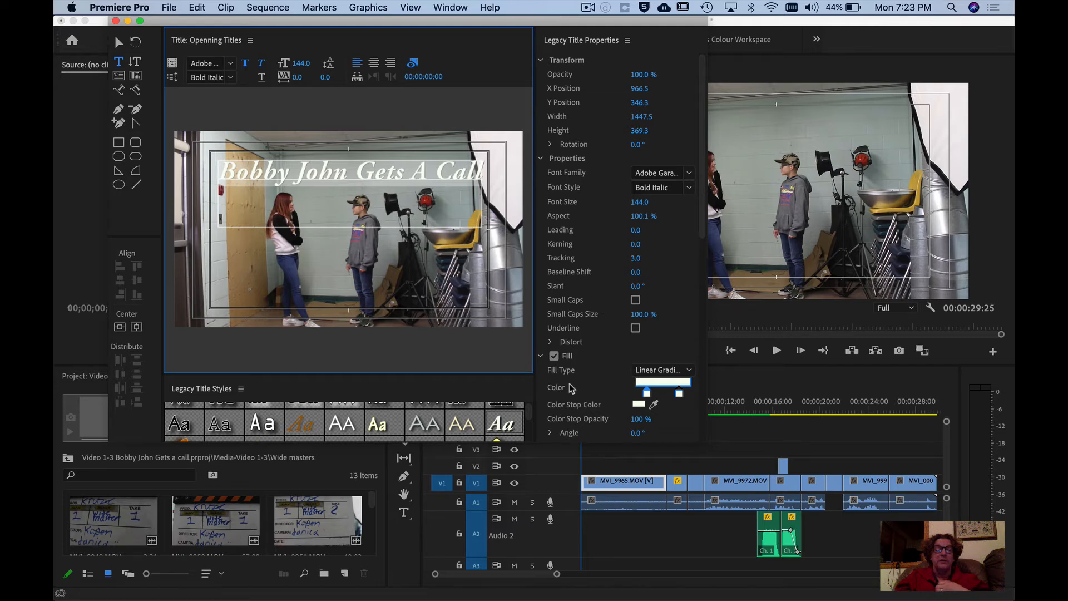
pyautogui.doubleClick(660, 385)
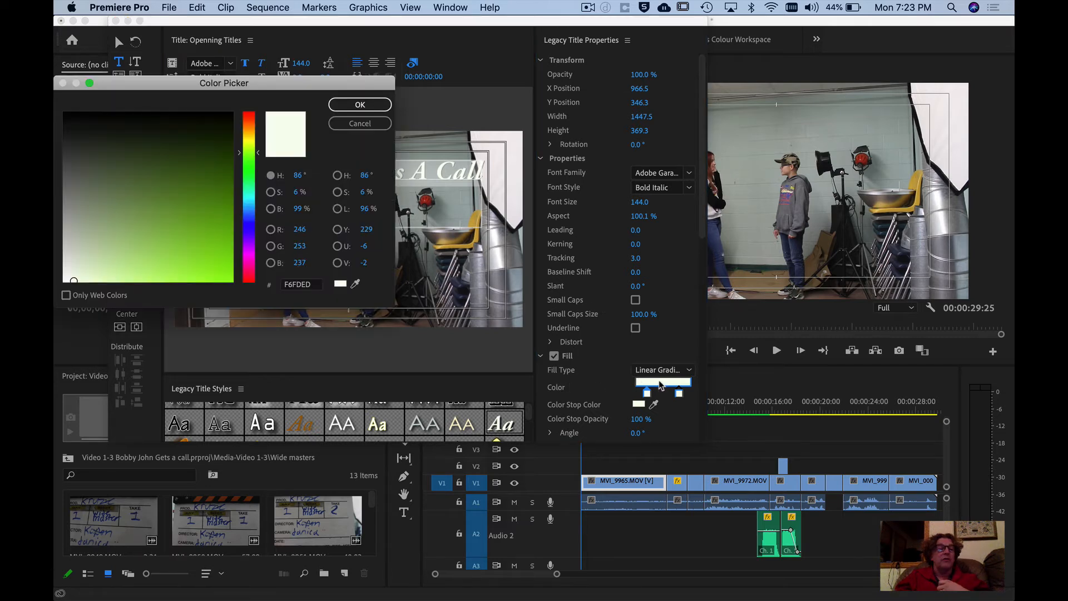
pyautogui.click(252, 118)
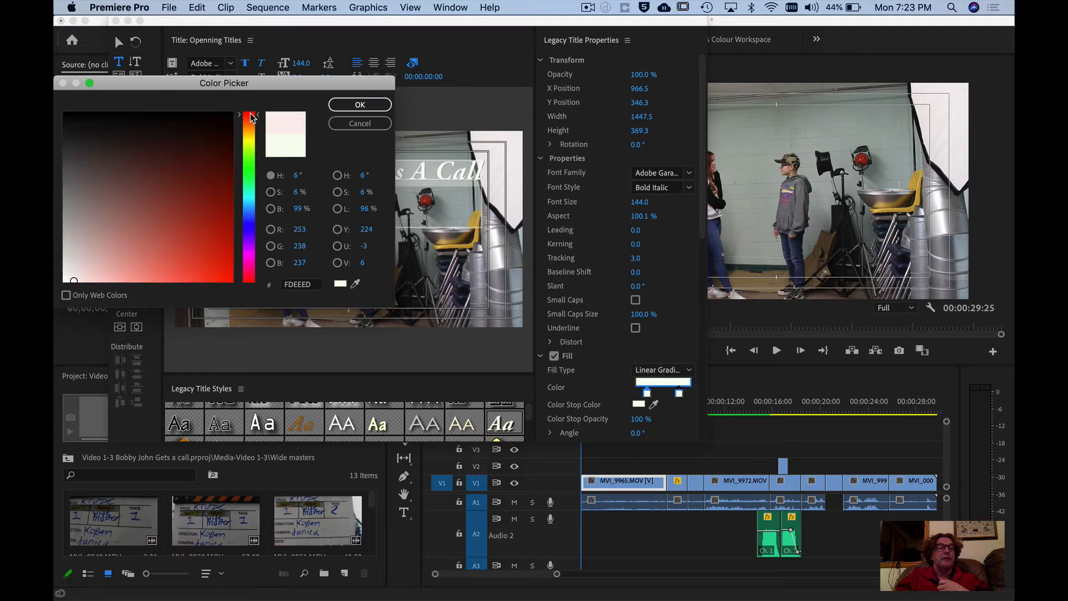
pyautogui.click(227, 271)
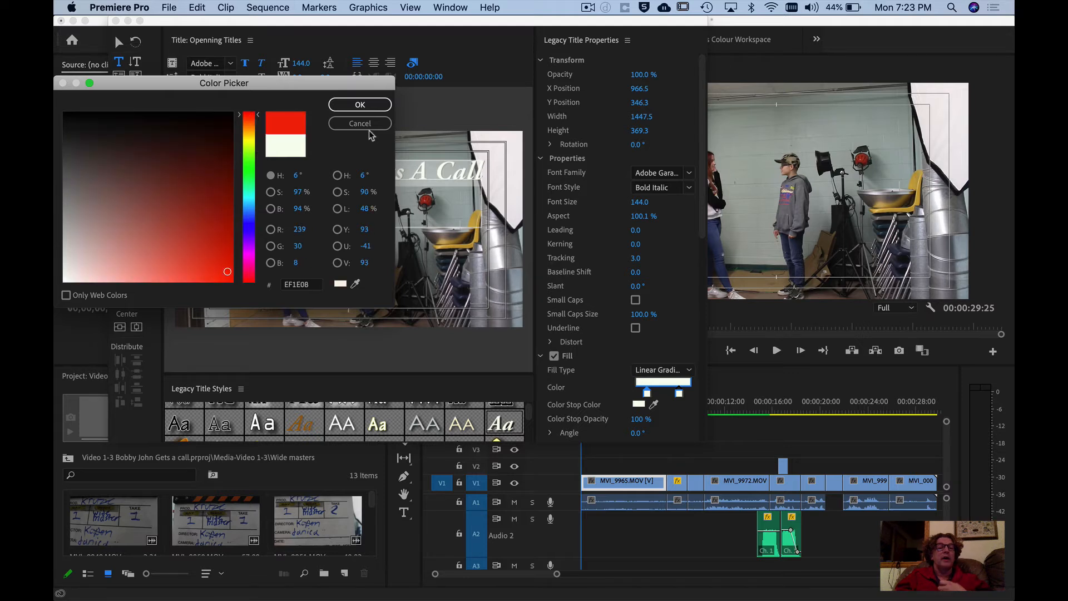
pyautogui.click(374, 106)
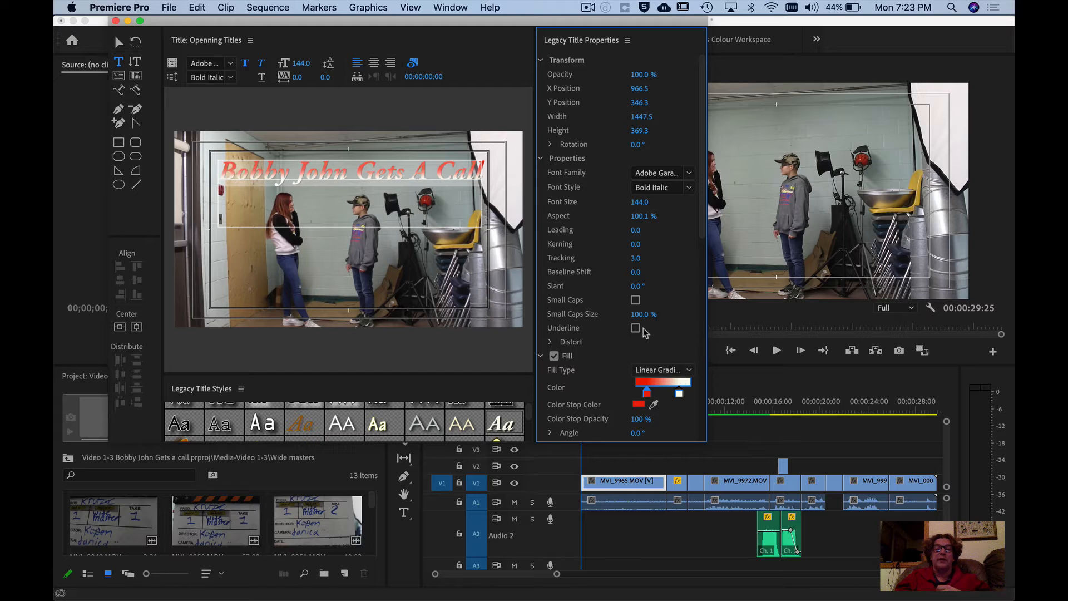
# Enable the outer edge stroke on the title text and set its size to 16.8.
pyautogui.moveTo(702, 225); pyautogui.dragTo(701, 306)
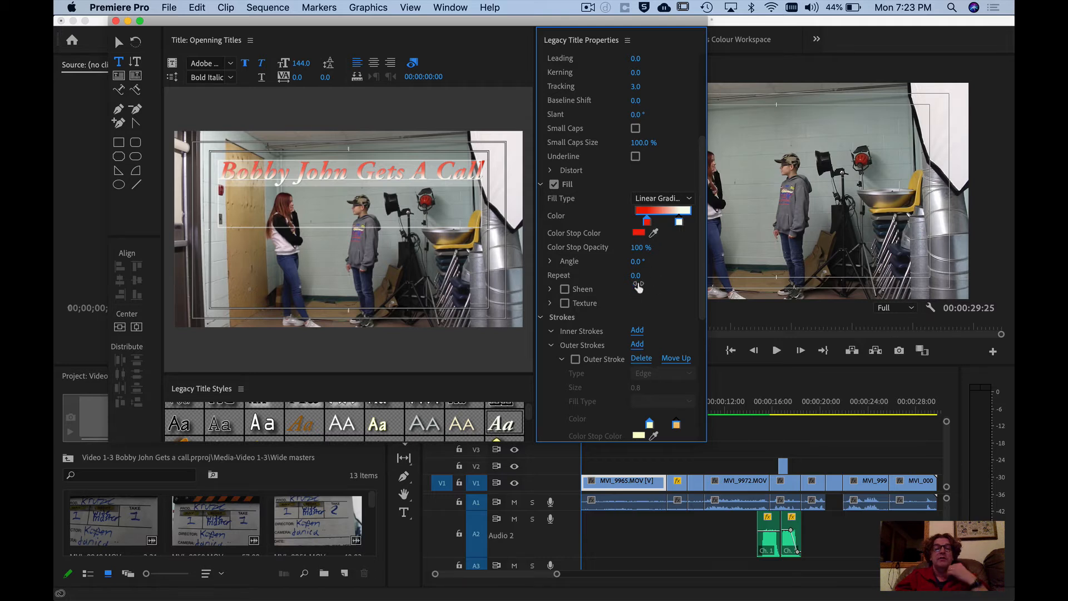
pyautogui.click(575, 359)
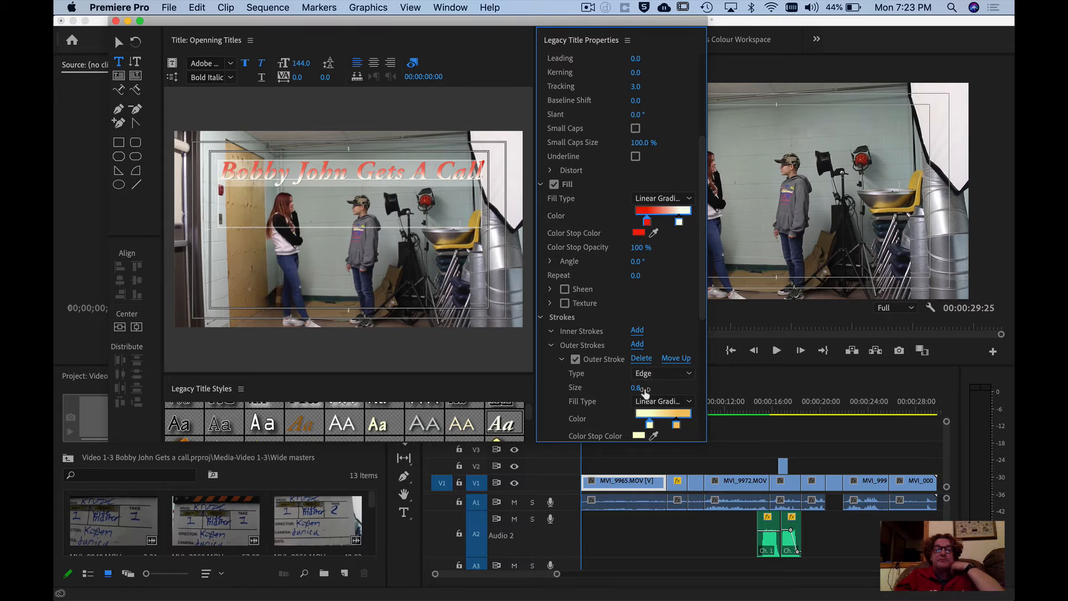
pyautogui.moveTo(636, 387); pyautogui.dragTo(646, 387)
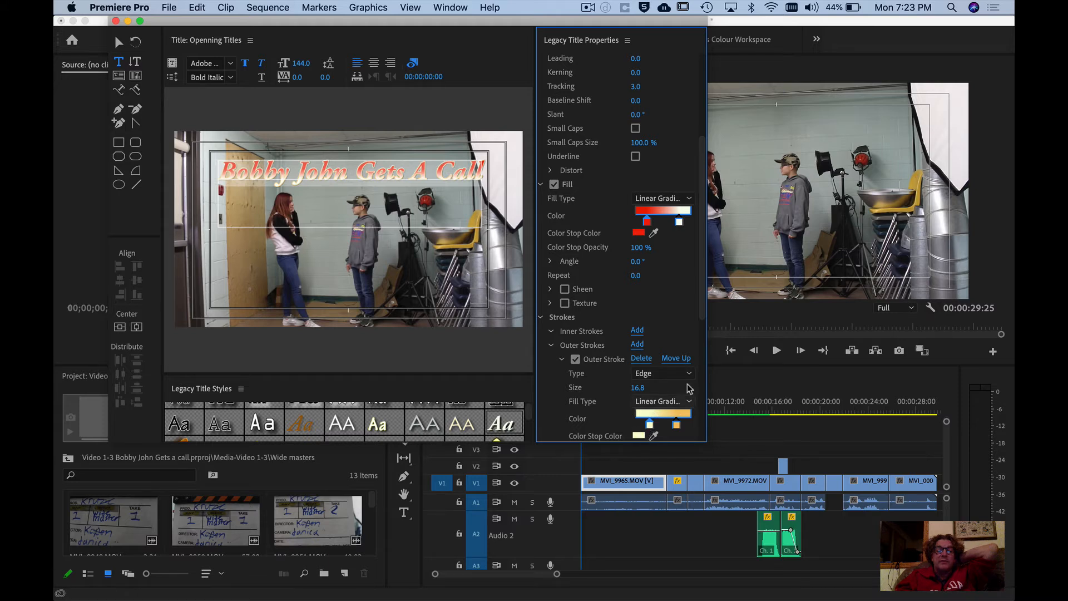
# Try a solid black background behind the title text and switch it off again.
pyautogui.moveTo(704, 308); pyautogui.dragTo(702, 411)
pyautogui.click(558, 365)
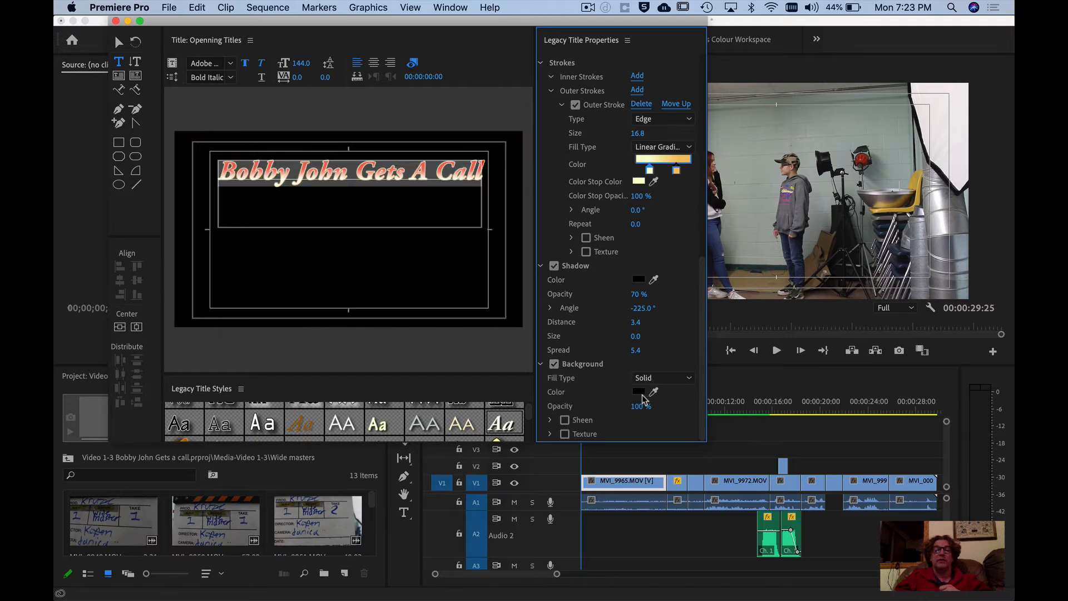
pyautogui.click(553, 365)
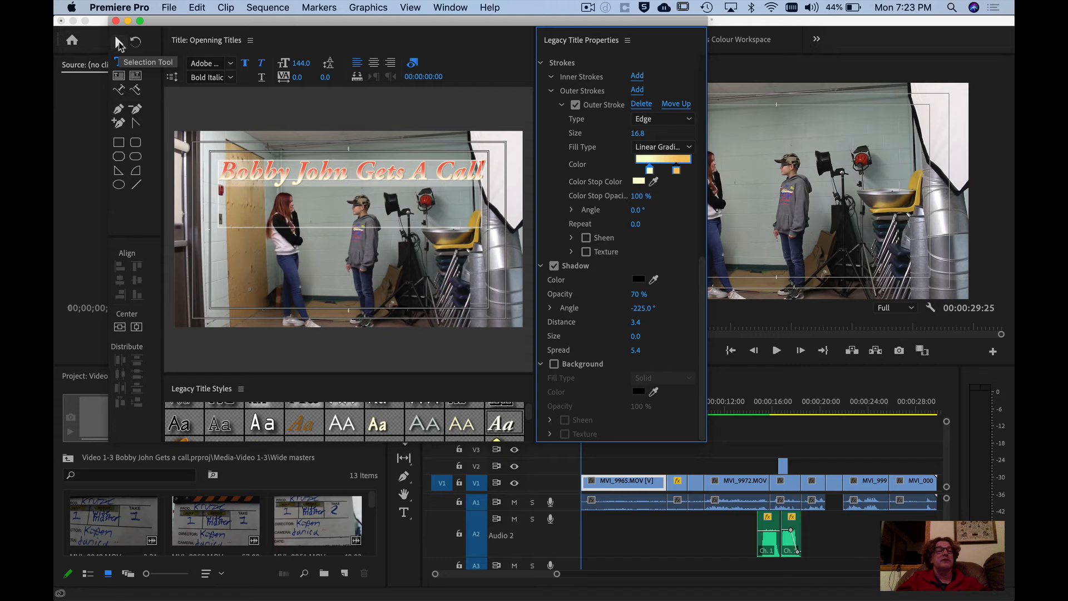
# Move the title text down to the middle of the frame with the Selection Tool and close the title window.
pyautogui.click(119, 44)
pyautogui.moveTo(344, 175); pyautogui.dragTo(345, 239)
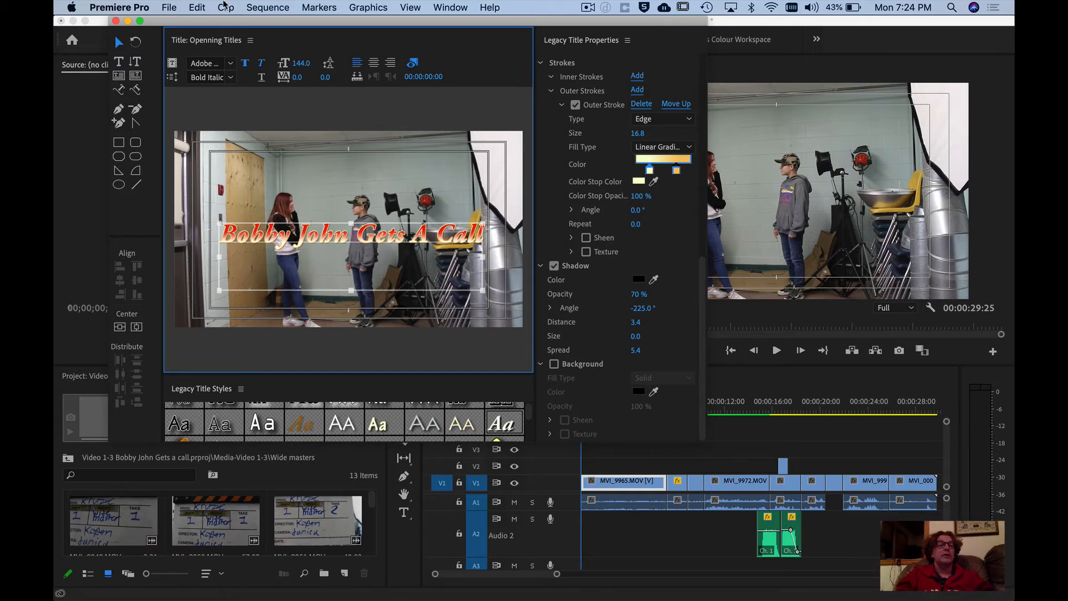
pyautogui.click(115, 21)
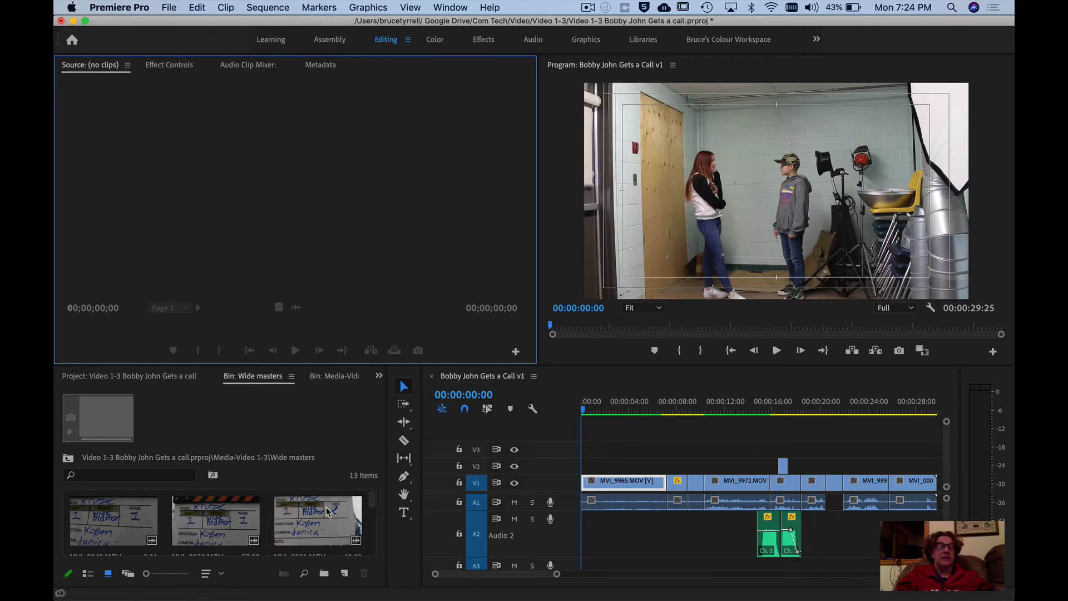
# Find the Openning Titles clip by checking the Wide masters bin, the project's top level and the Media-Video 1-3 bin, and select it.
pyautogui.moveTo(373, 503); pyautogui.dragTo(370, 543)
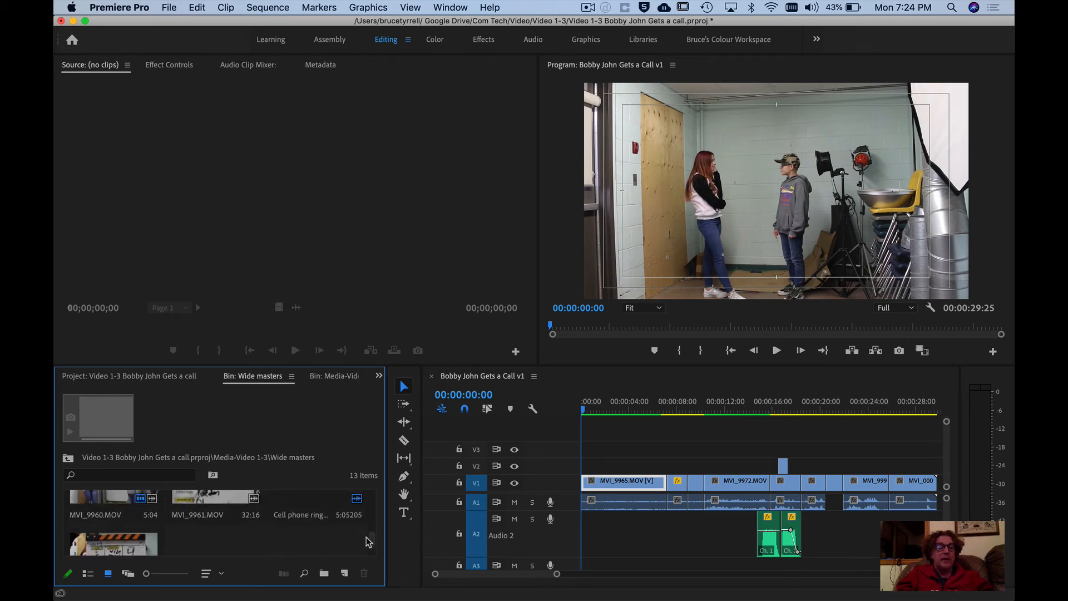
pyautogui.scroll(2, 372, 538)
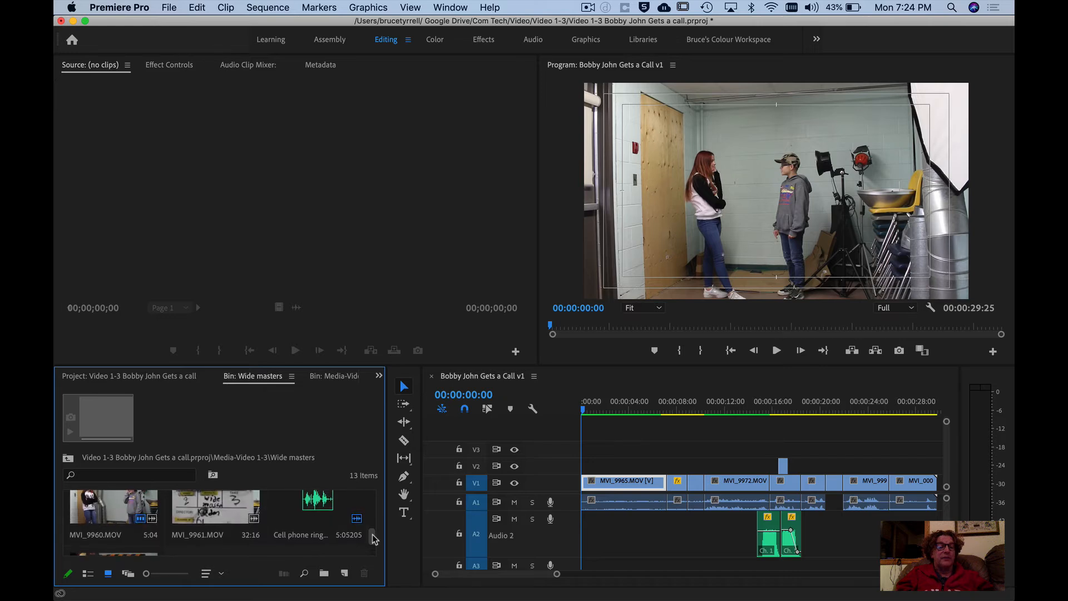
pyautogui.moveTo(373, 538); pyautogui.dragTo(375, 555)
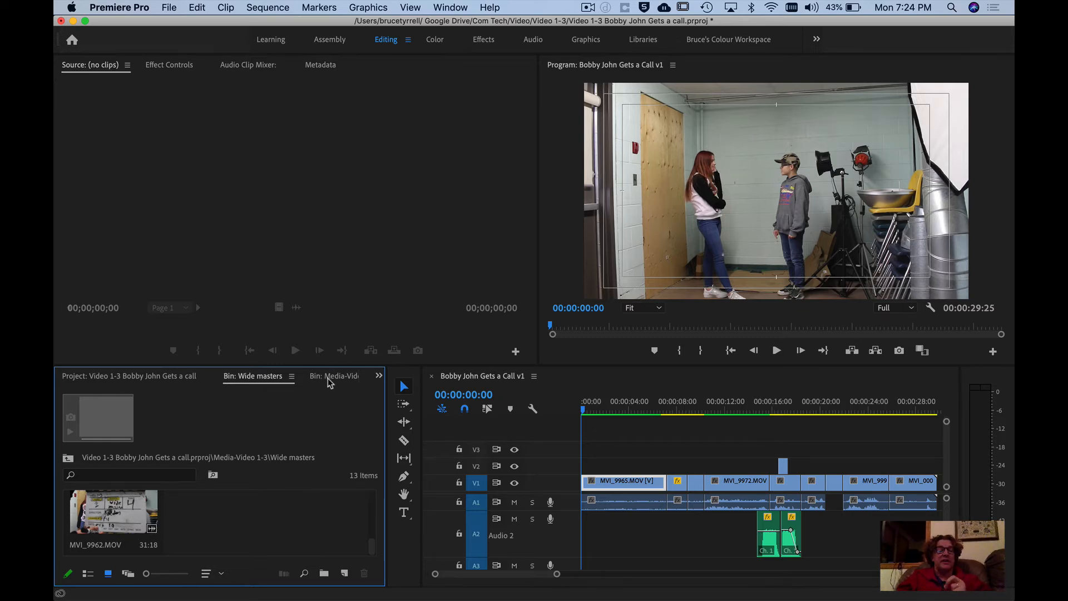
pyautogui.click(83, 381)
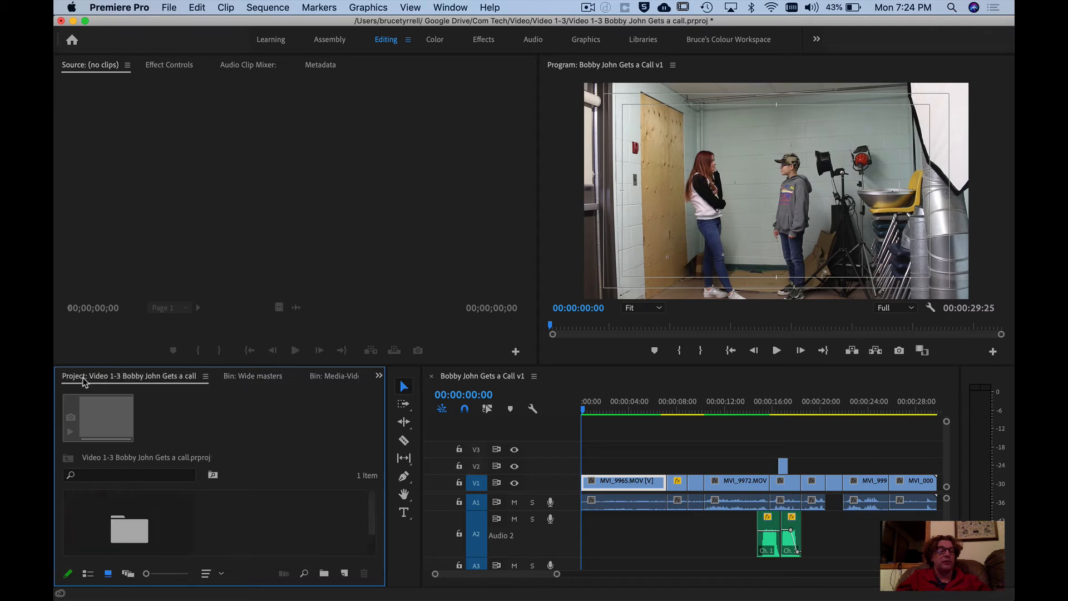
pyautogui.scroll(-2, 372, 532)
pyautogui.scroll(-2, 372, 532)
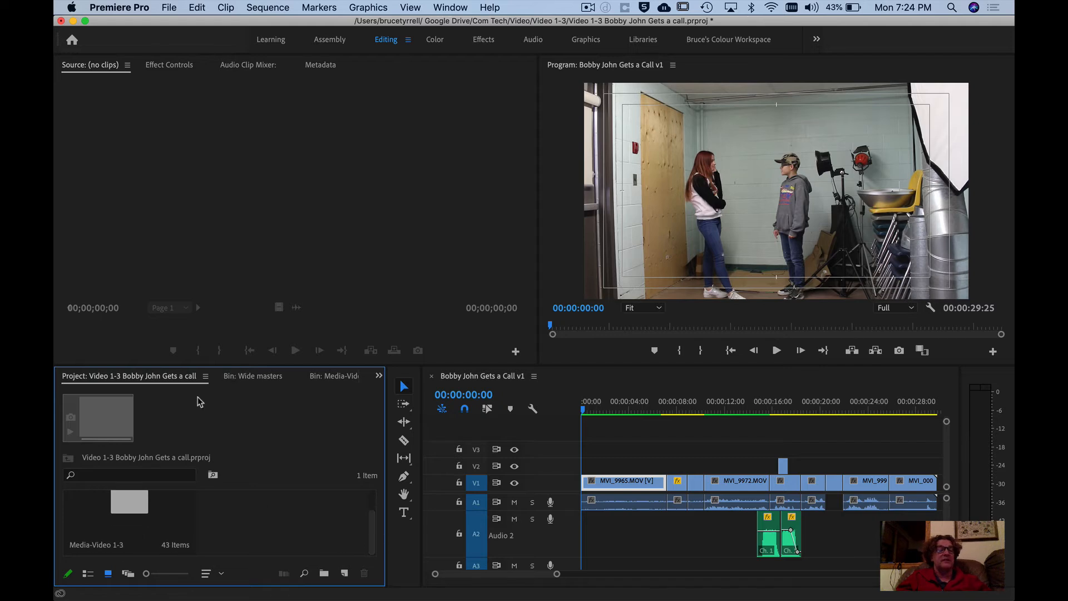
pyautogui.click(253, 377)
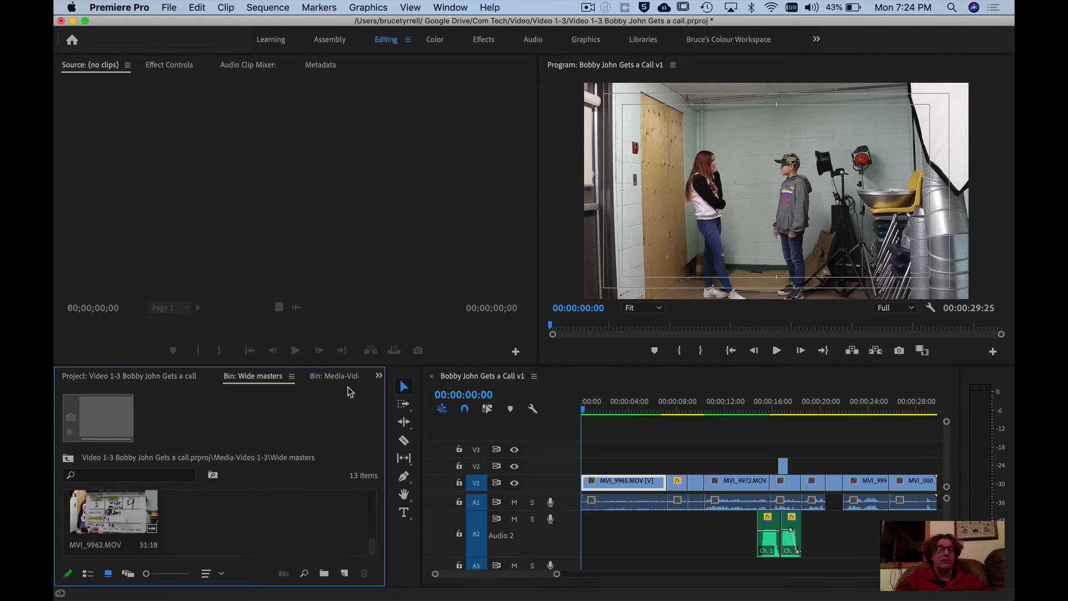
pyautogui.click(331, 377)
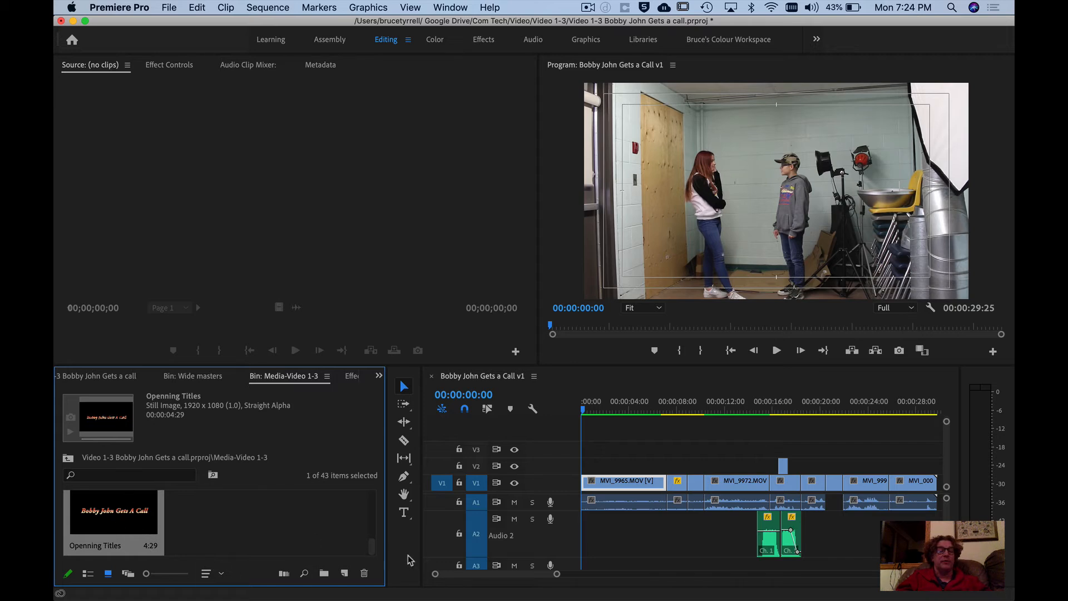
pyautogui.moveTo(371, 547); pyautogui.dragTo(371, 558)
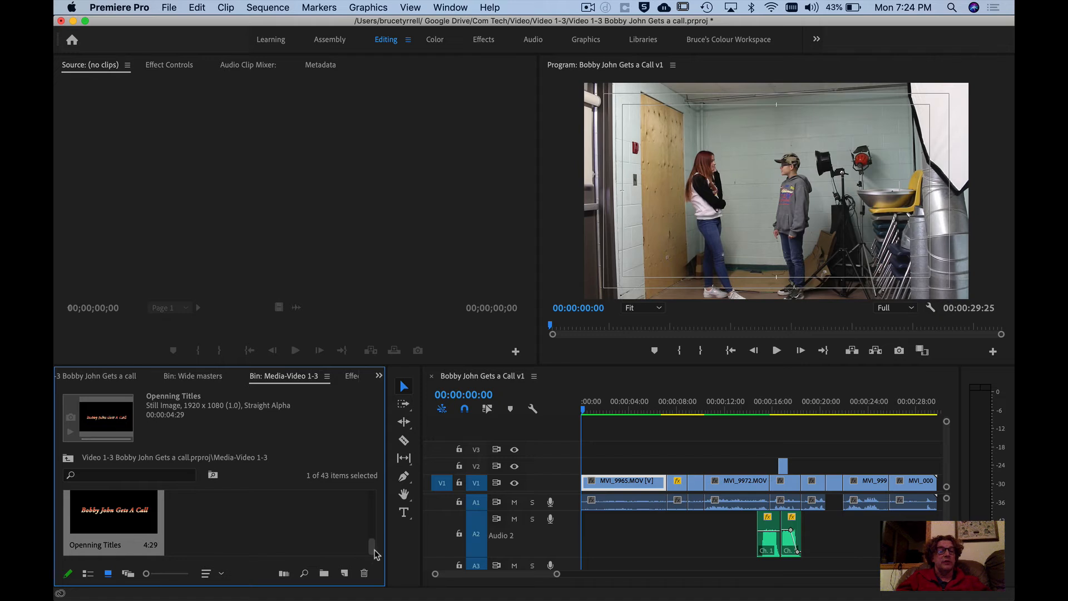
pyautogui.moveTo(372, 552)
pyautogui.mouseDown()
pyautogui.moveTo(370, 543)
pyautogui.moveTo(373, 556)
pyautogui.mouseUp()
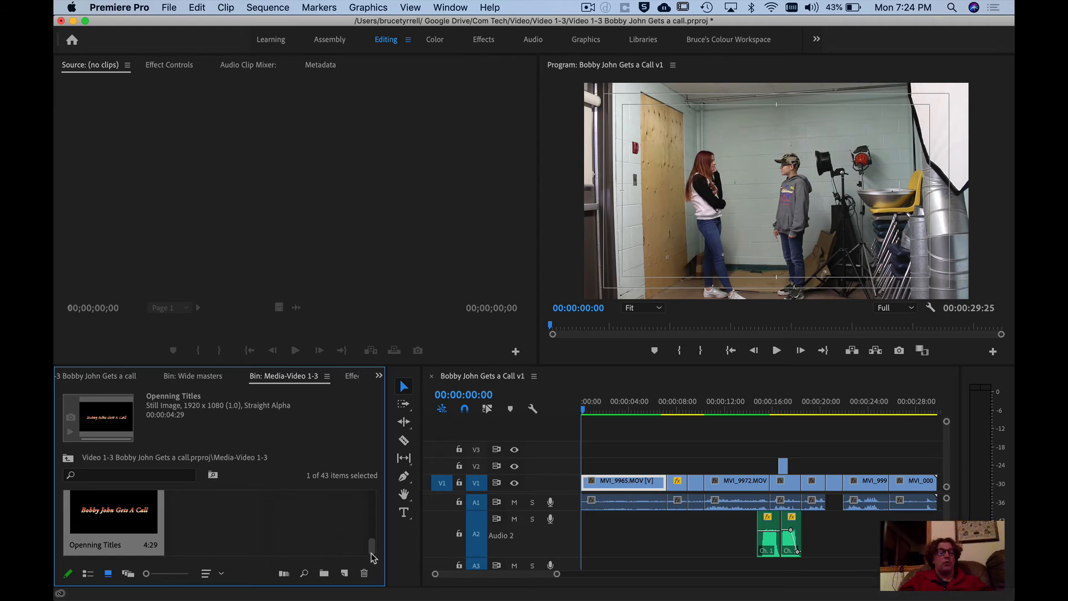
pyautogui.click(265, 535)
pyautogui.click(125, 520)
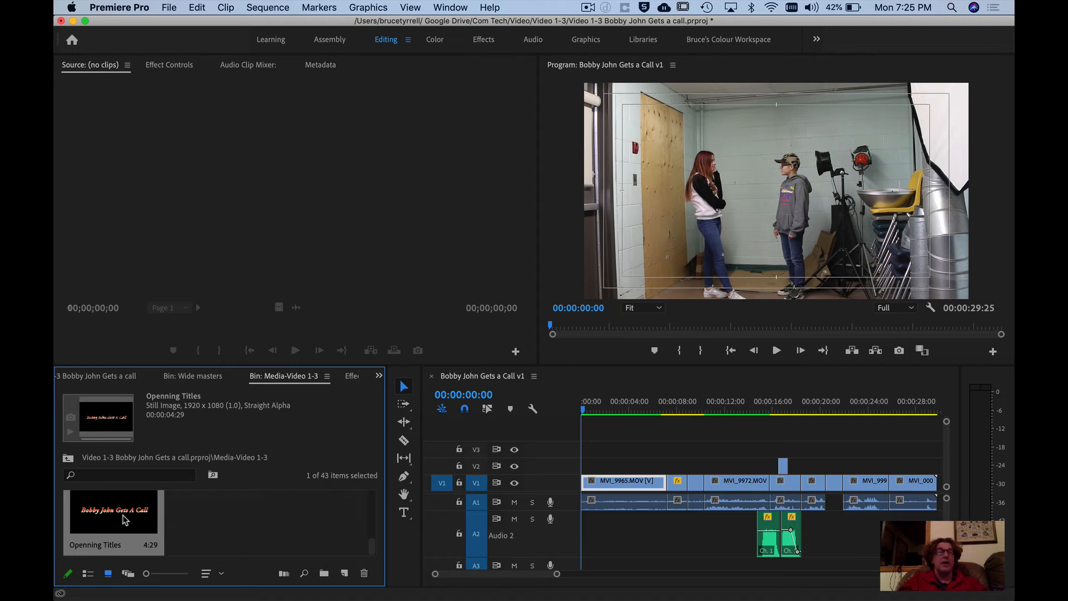
# Reopen the Openning Titles clip in the title editor, close it again and load the clip into the Source Monitor.
pyautogui.doubleClick(125, 519)
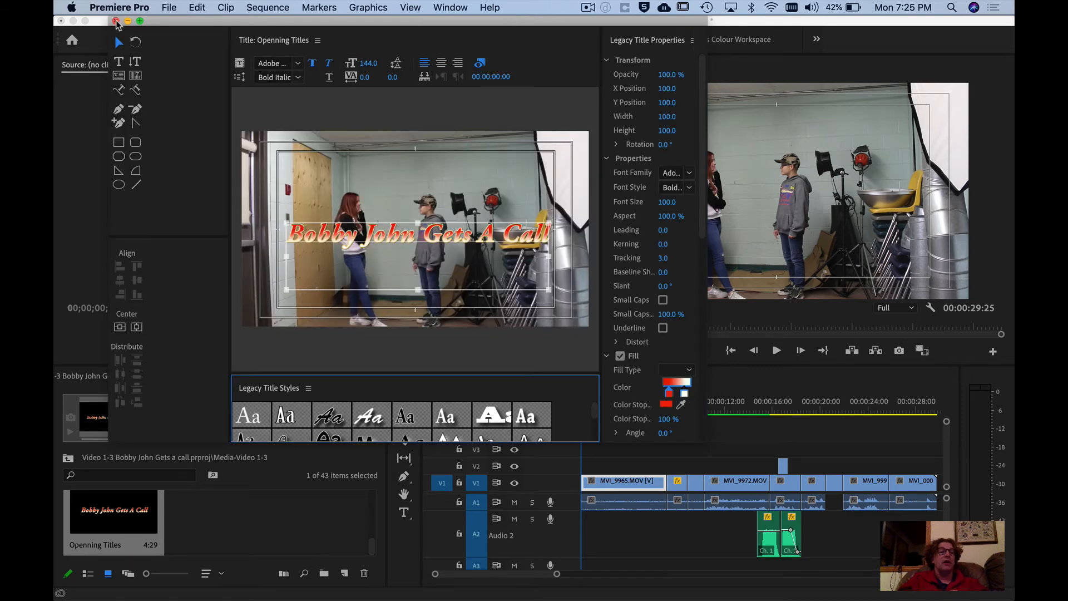
pyautogui.click(115, 21)
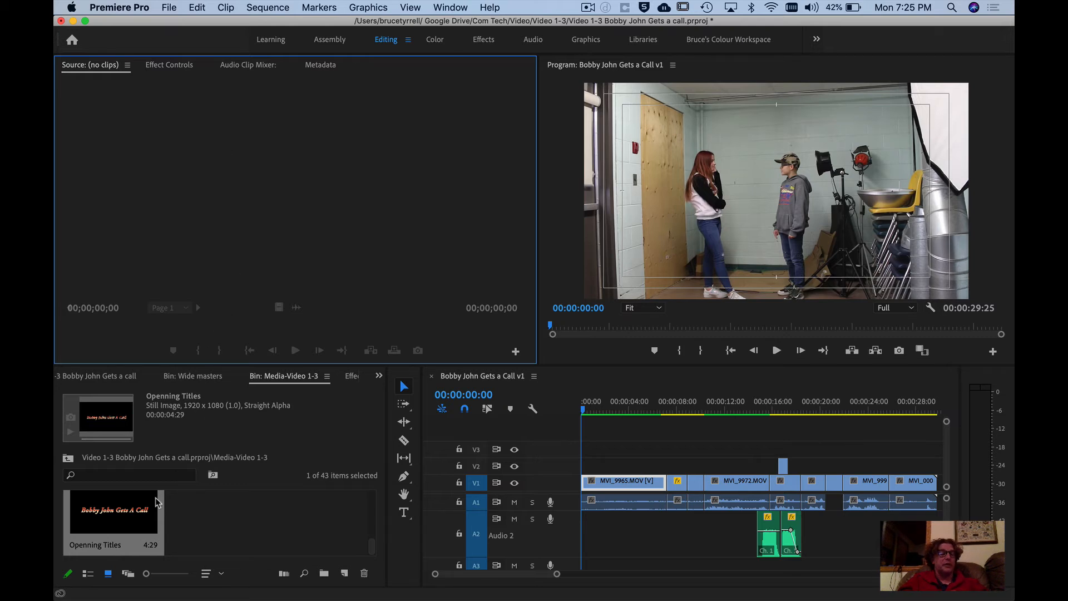
pyautogui.click(142, 528)
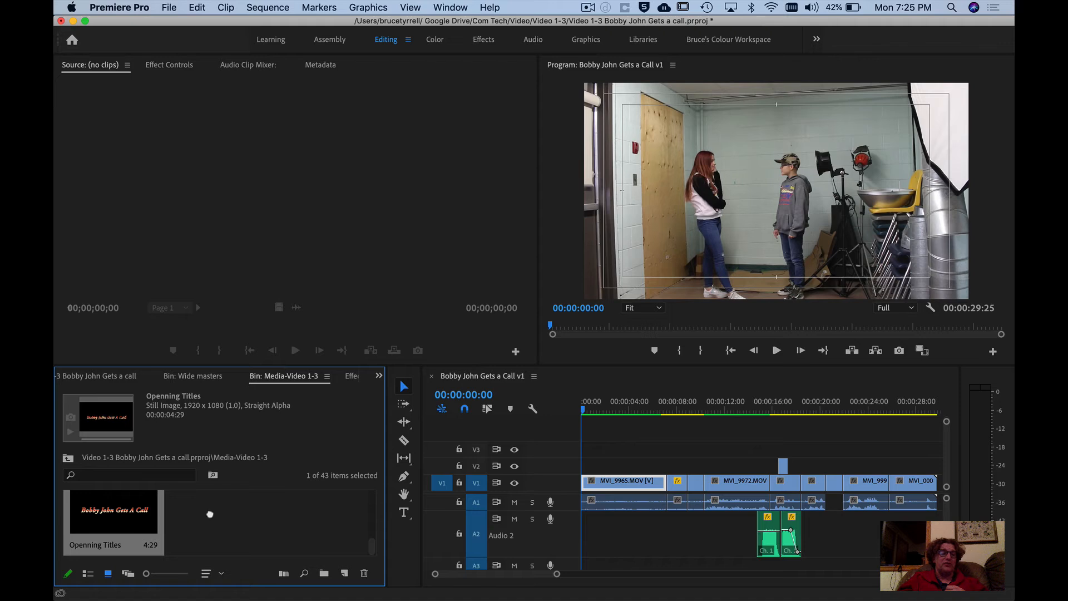
pyautogui.moveTo(272, 170); pyautogui.dragTo(271, 169)
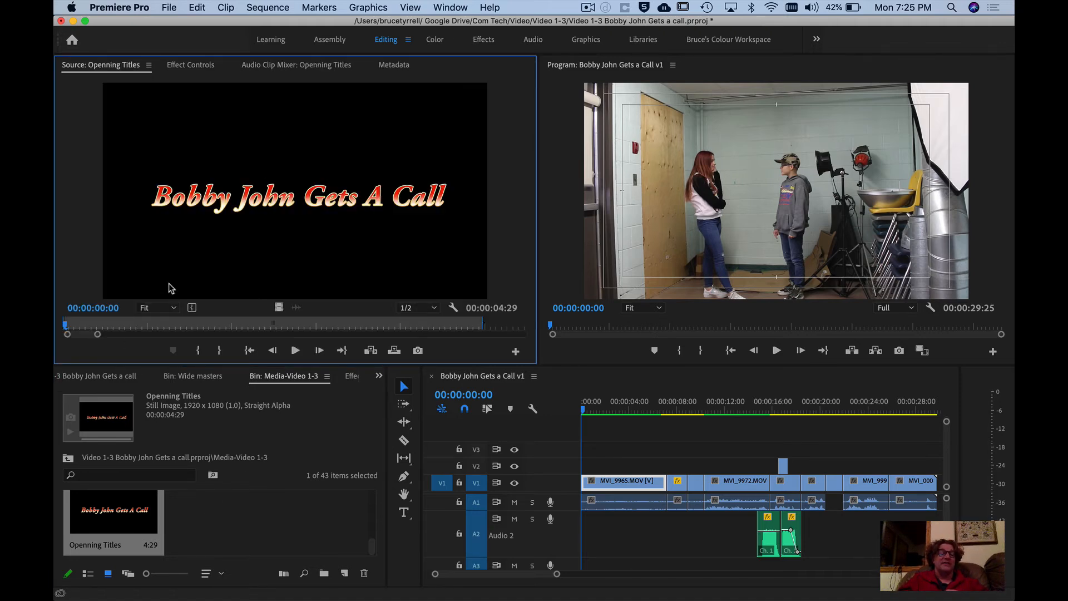
pyautogui.rightClick(136, 546)
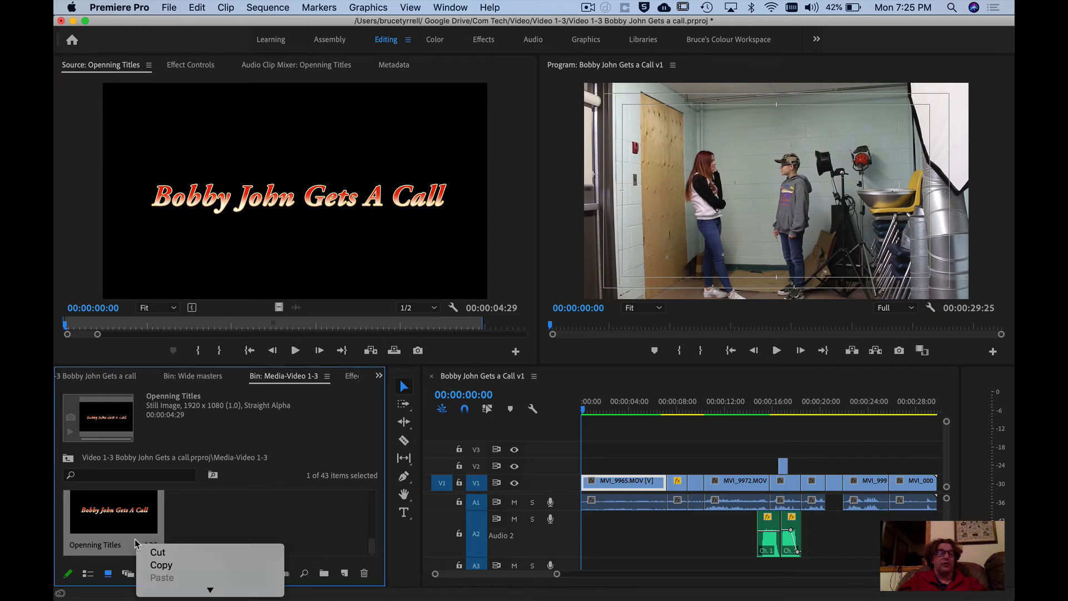
pyautogui.moveTo(171, 595)
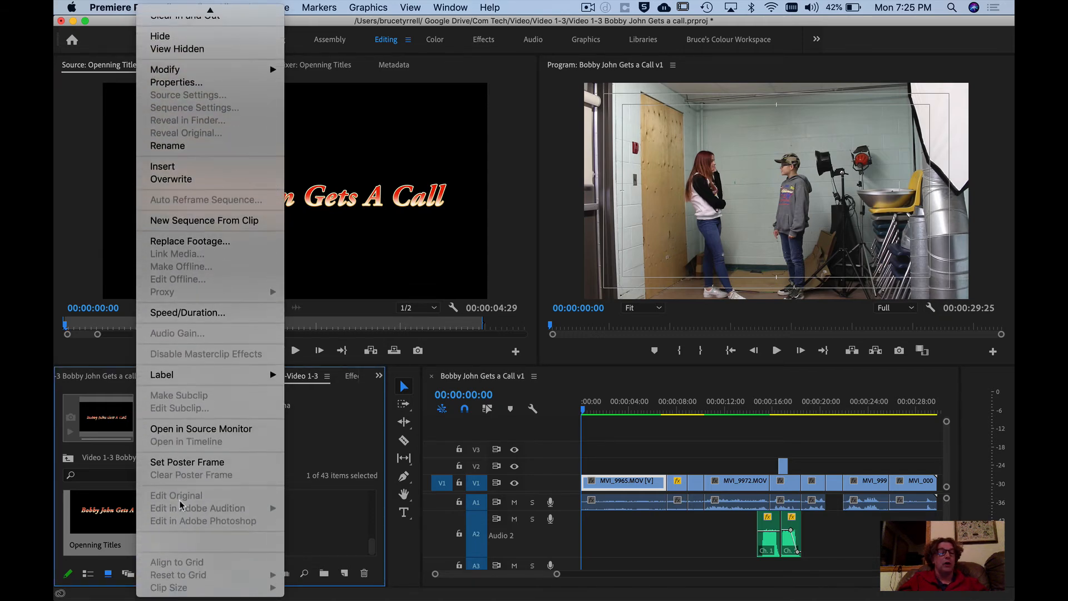
pyautogui.click(195, 427)
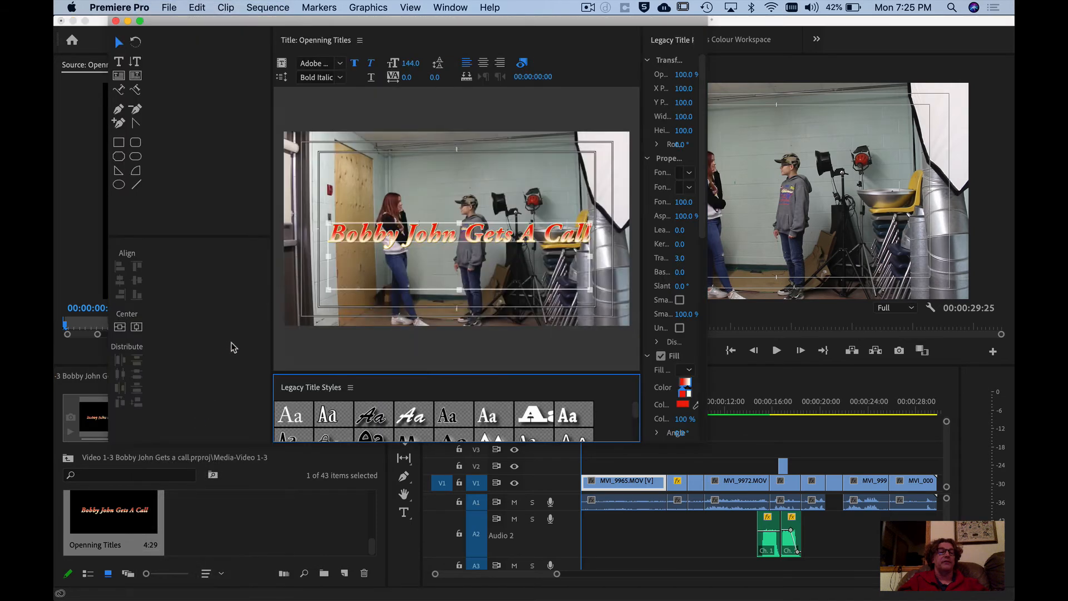
pyautogui.click(115, 21)
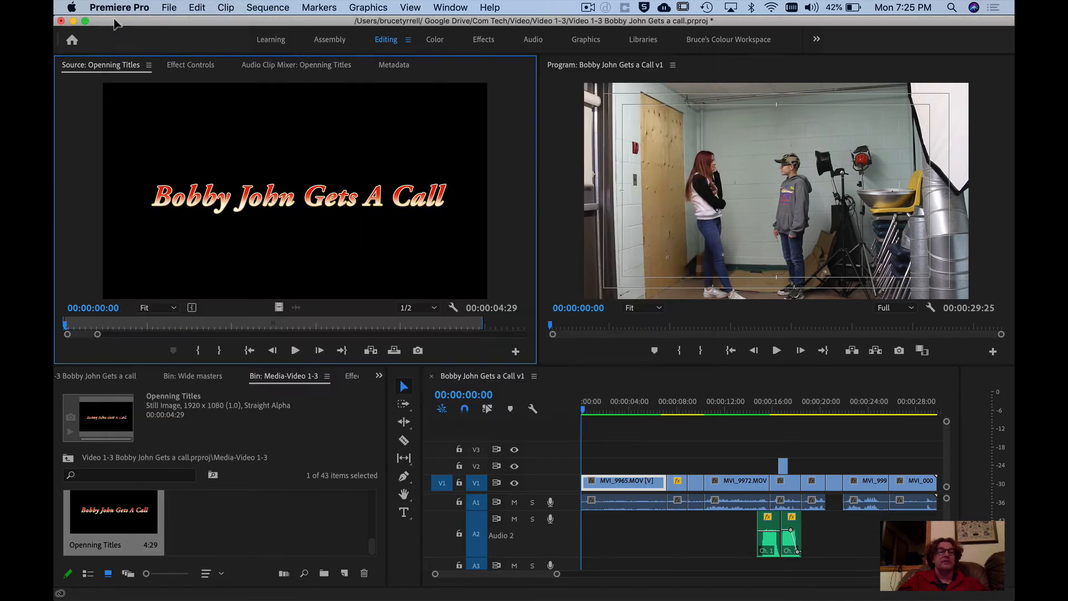
# Load the Openning Titles clip into the Source Monitor again, play it from the start and mark its out point at 00:00:04:13.
pyautogui.click(144, 528)
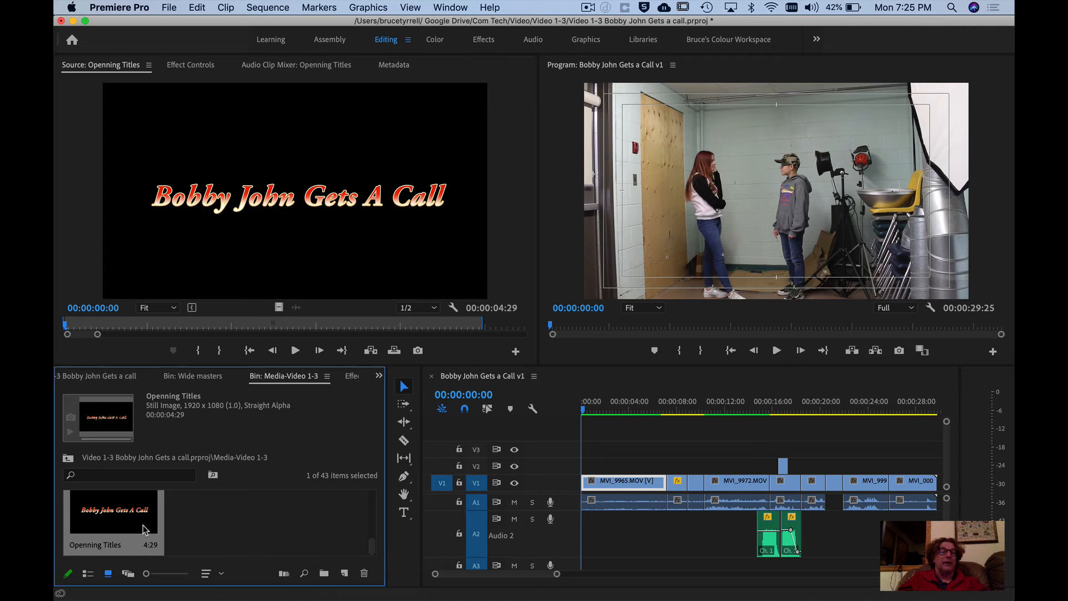
pyautogui.click(273, 189)
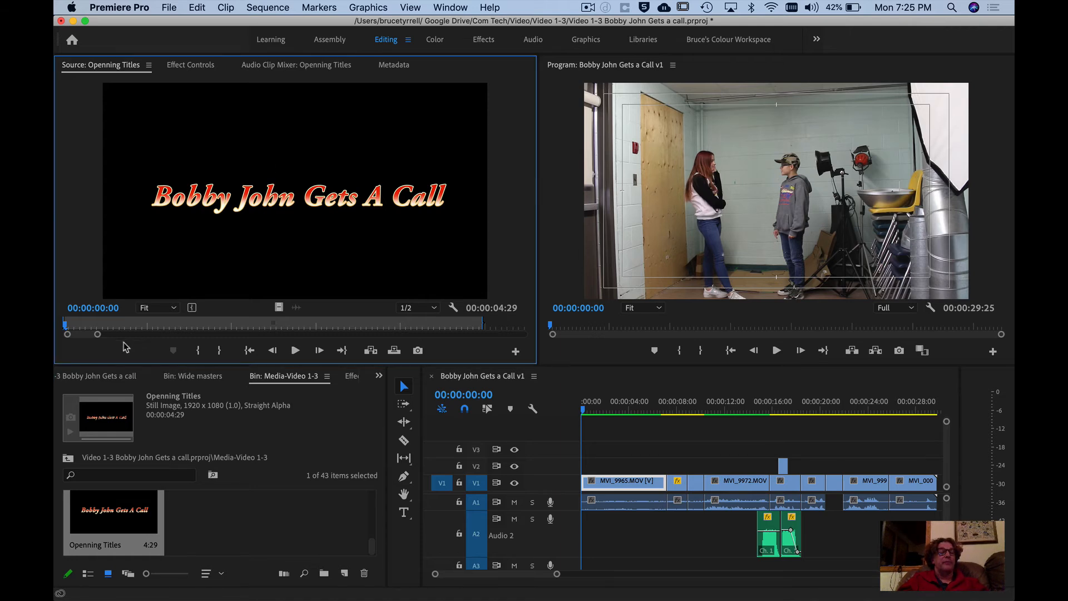
pyautogui.moveTo(67, 327)
pyautogui.mouseDown()
pyautogui.moveTo(448, 329)
pyautogui.moveTo(60, 332)
pyautogui.mouseUp()
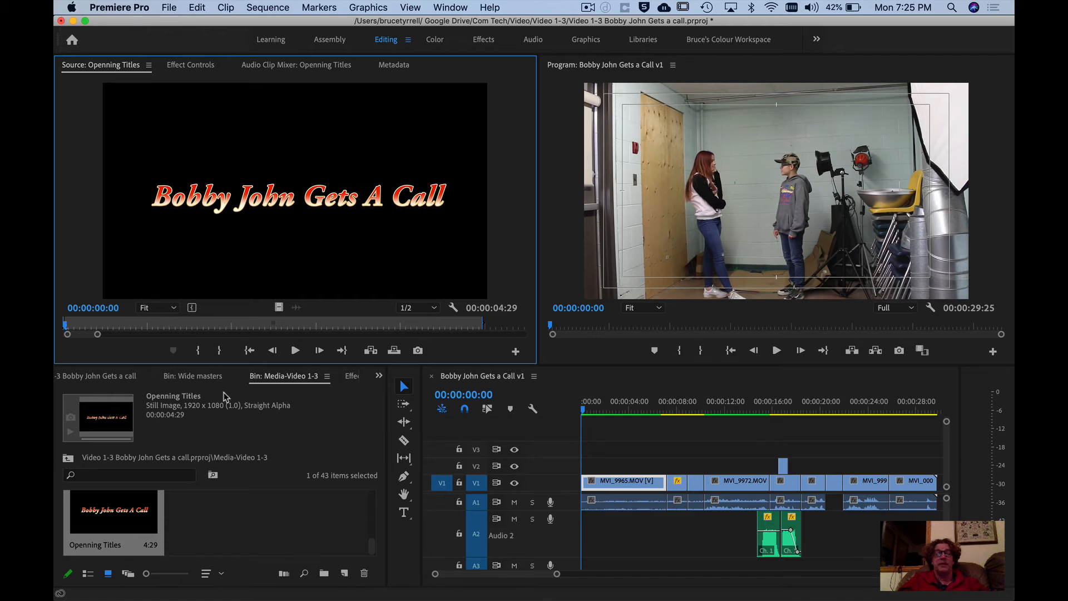
pyautogui.press('space')
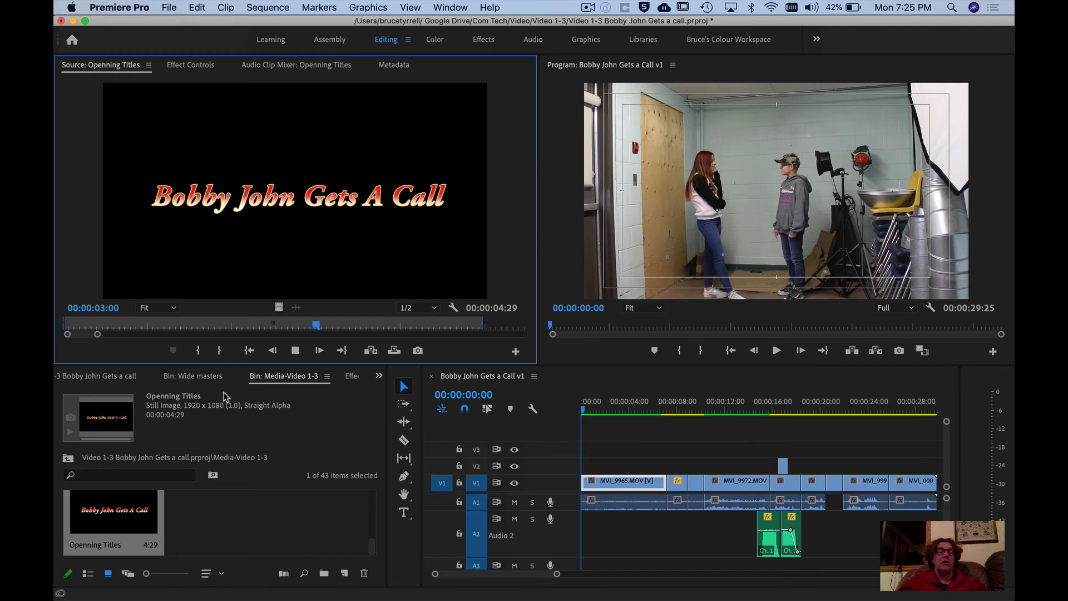
pyautogui.press('space')
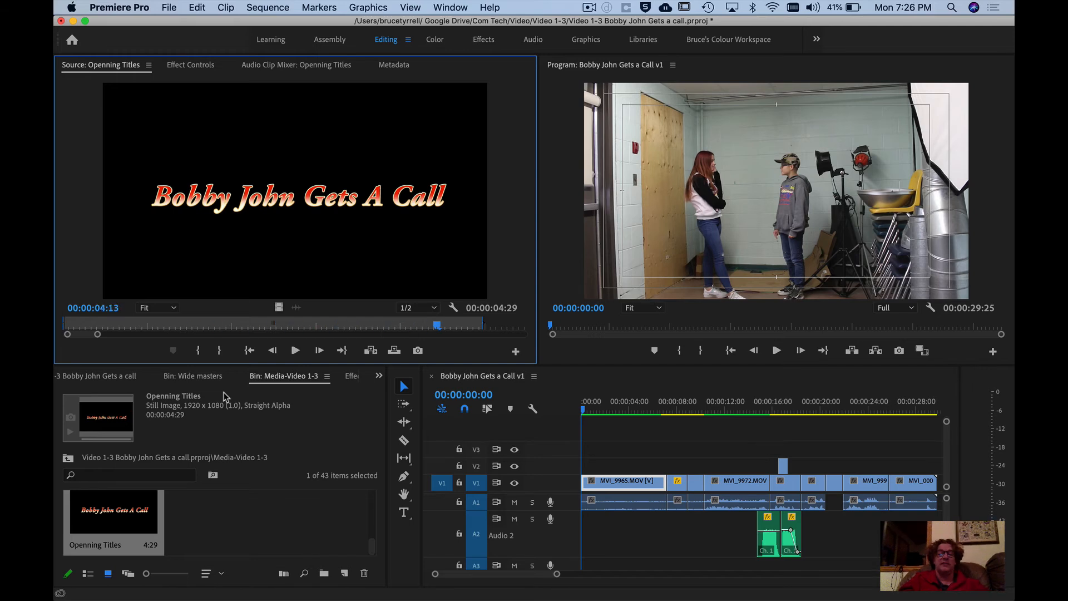
pyautogui.press('o')
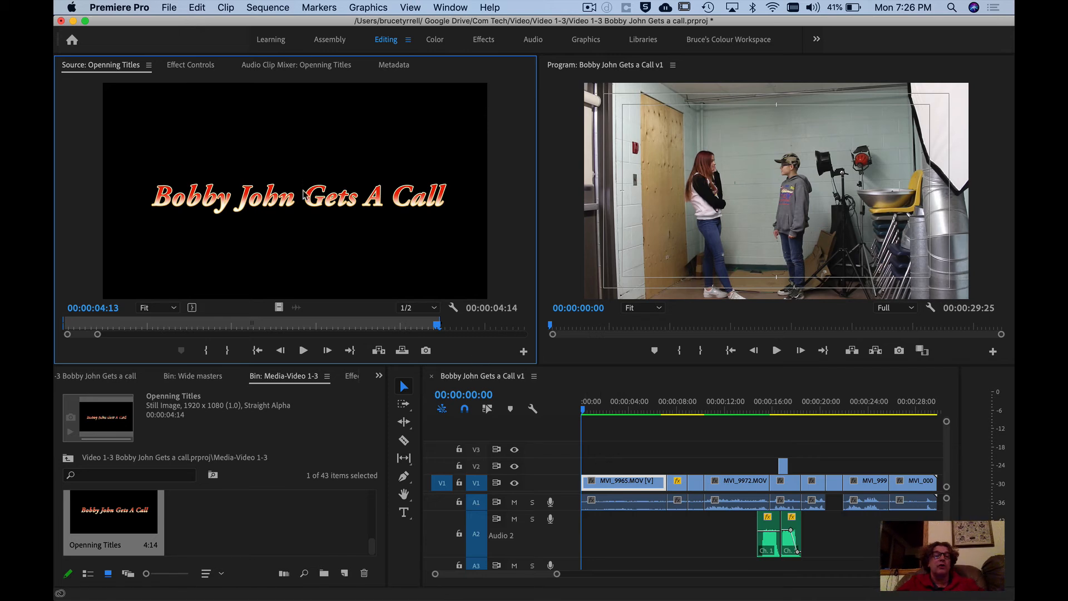
# Insert the marked title at the start of the sequence and move it to V2, overlapping the start of MVI_9965.MOV by about one second.
pyautogui.moveTo(432, 203); pyautogui.dragTo(754, 192)
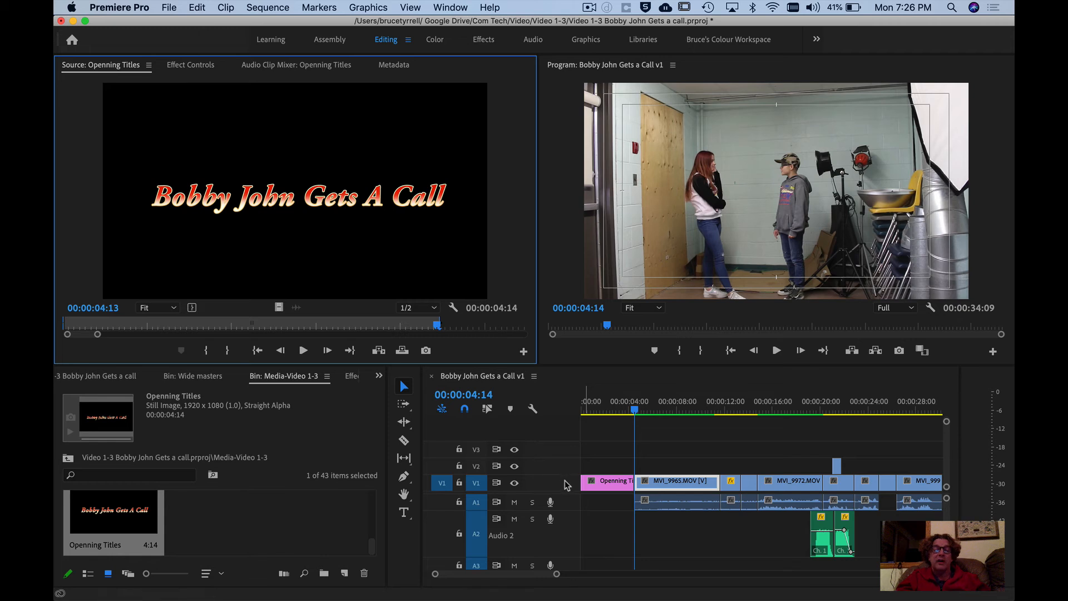
pyautogui.moveTo(567, 476); pyautogui.dragTo(565, 454)
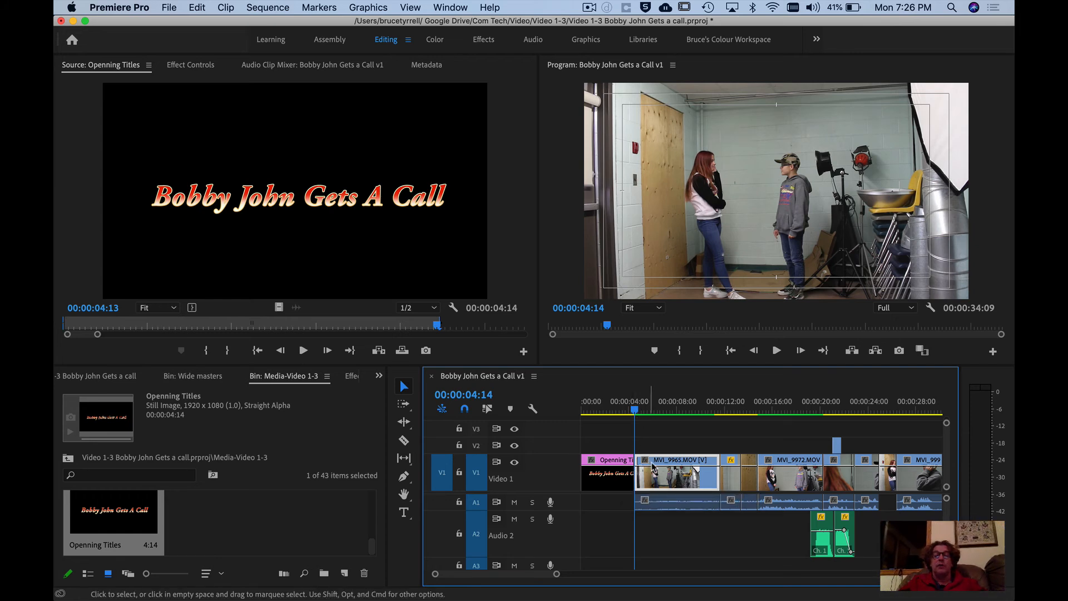
pyautogui.click(614, 477)
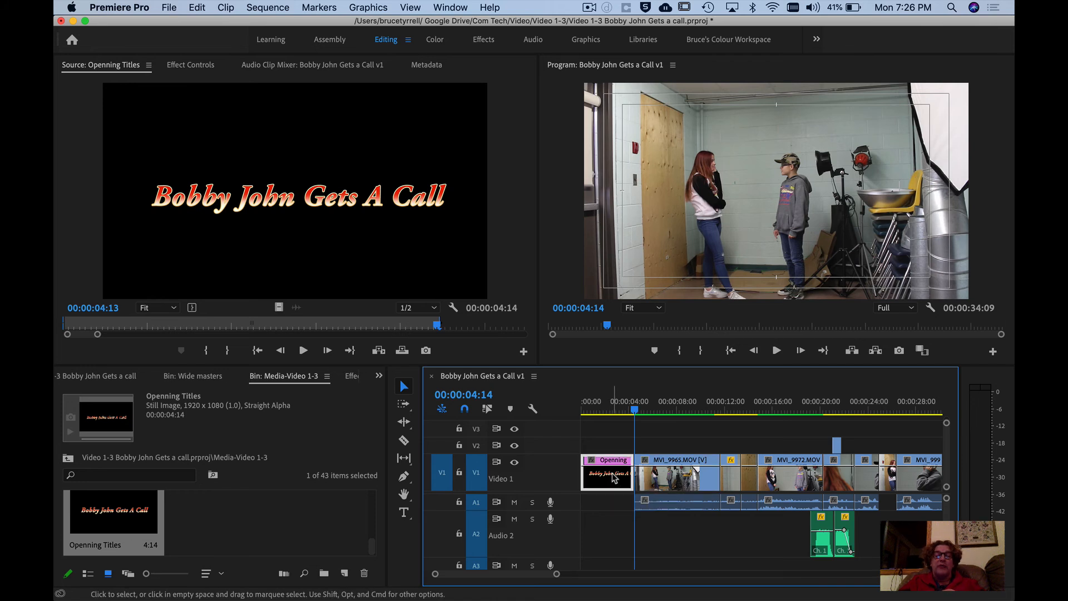
pyautogui.moveTo(611, 464)
pyautogui.mouseDown()
pyautogui.moveTo(610, 445)
pyautogui.moveTo(568, 425)
pyautogui.moveTo(625, 448)
pyautogui.mouseUp()
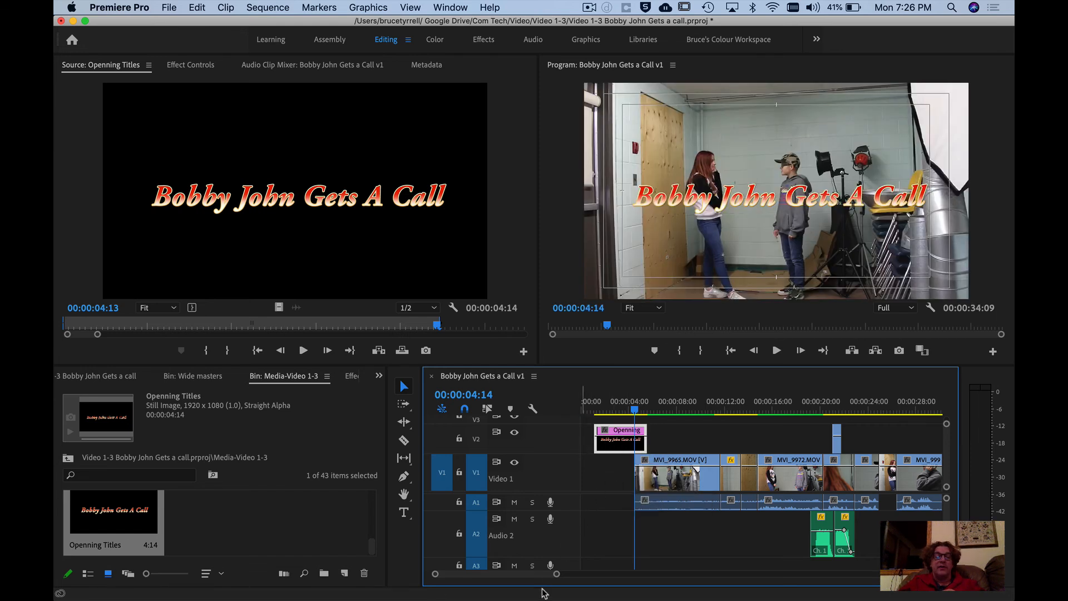
# Cross-fade with Pen tool opacity keyframes: fade the title out from 00:00:04:14 to its end while MVI_9965.MOV fades in from its start.
pyautogui.moveTo(556, 573); pyautogui.dragTo(534, 577)
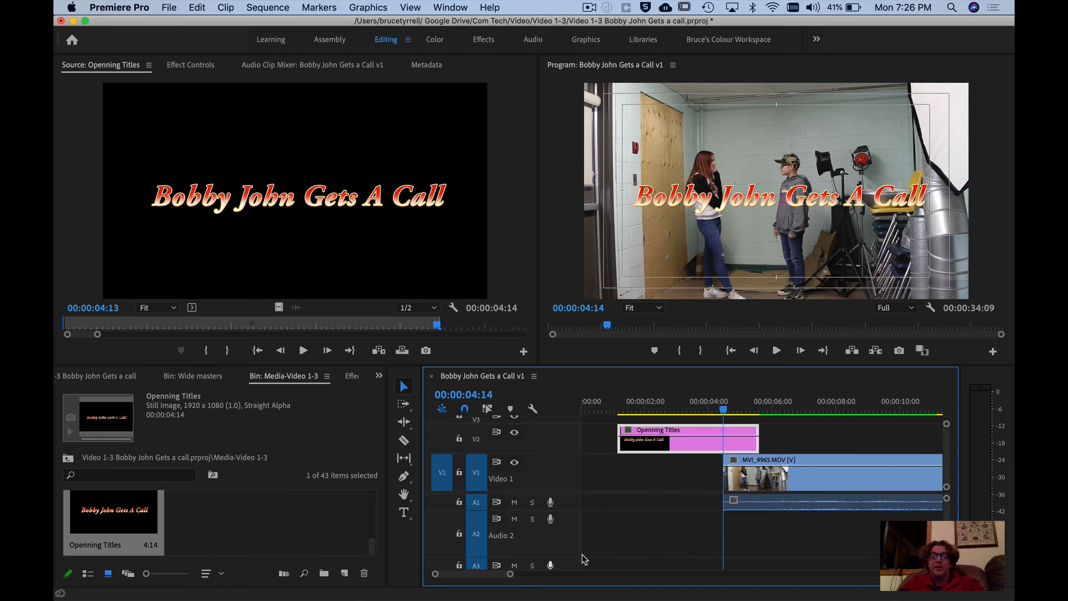
pyautogui.press('p')
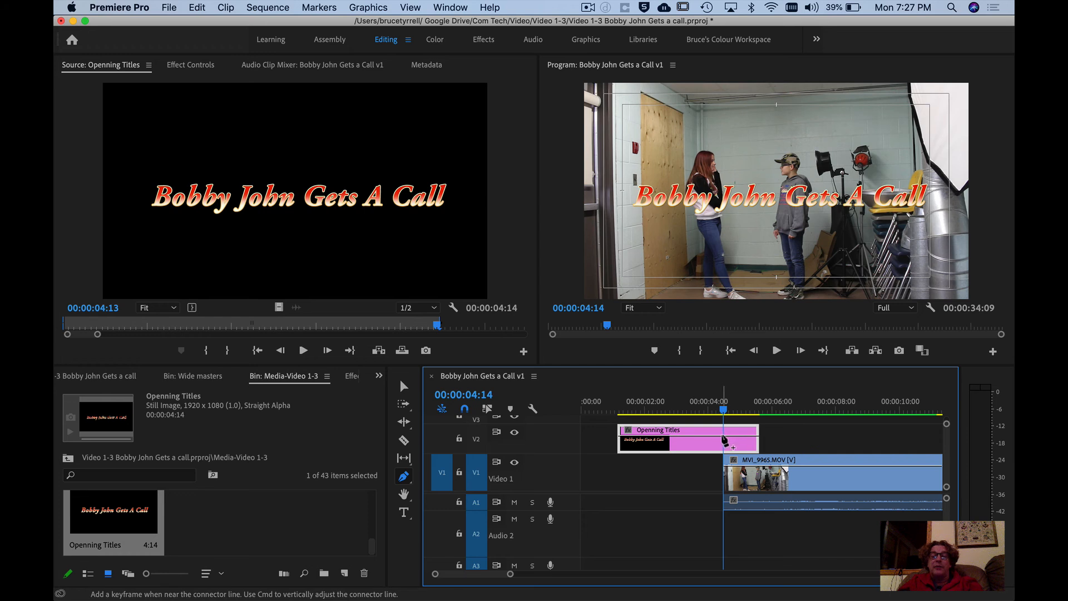
pyautogui.click(724, 440)
pyautogui.moveTo(758, 439); pyautogui.dragTo(754, 448)
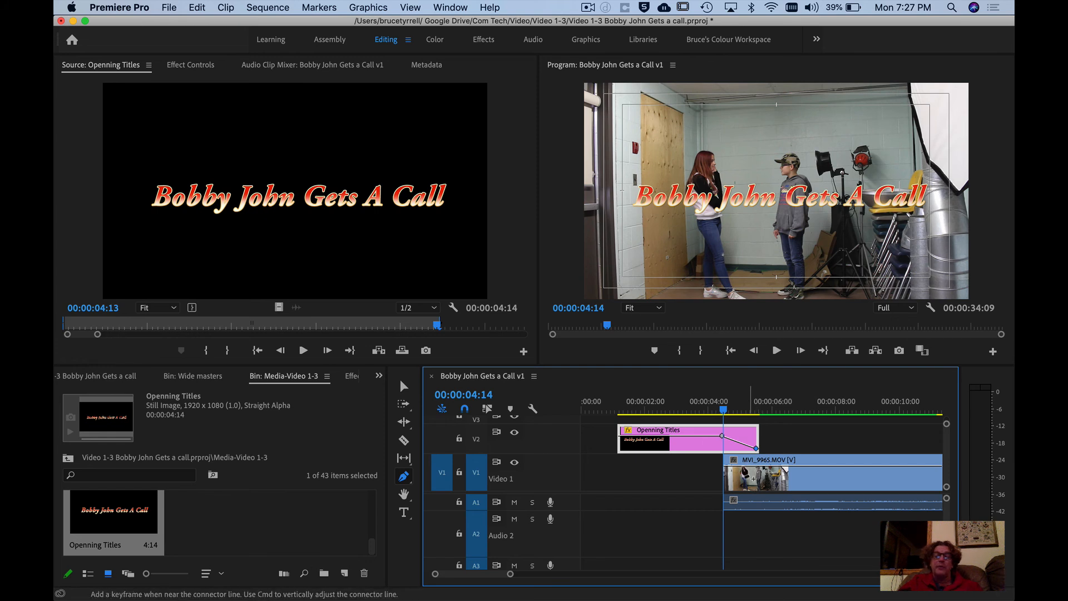
pyautogui.click(759, 466)
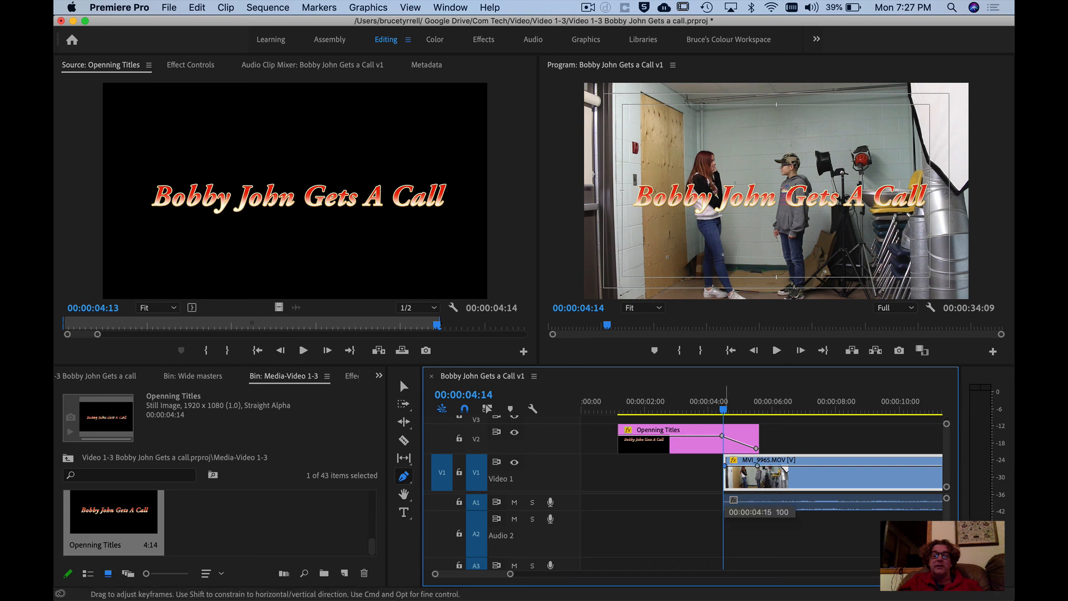
pyautogui.moveTo(726, 466); pyautogui.dragTo(726, 493)
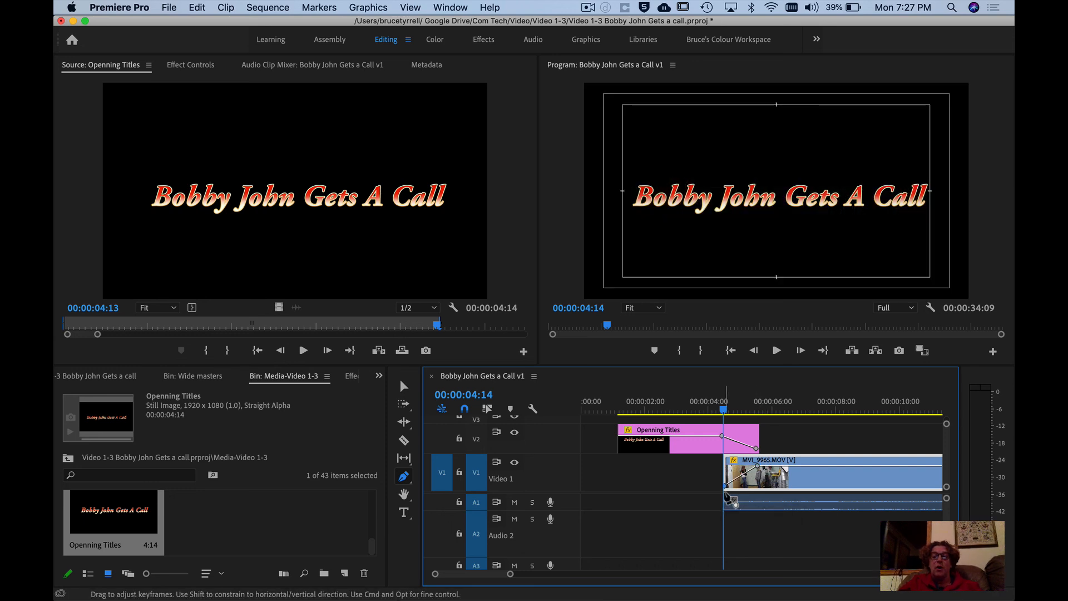
# Add opacity keyframes at the beginning of the title on V2 so it fades in over about its first second.
pyautogui.moveTo(708, 410); pyautogui.dragTo(679, 413)
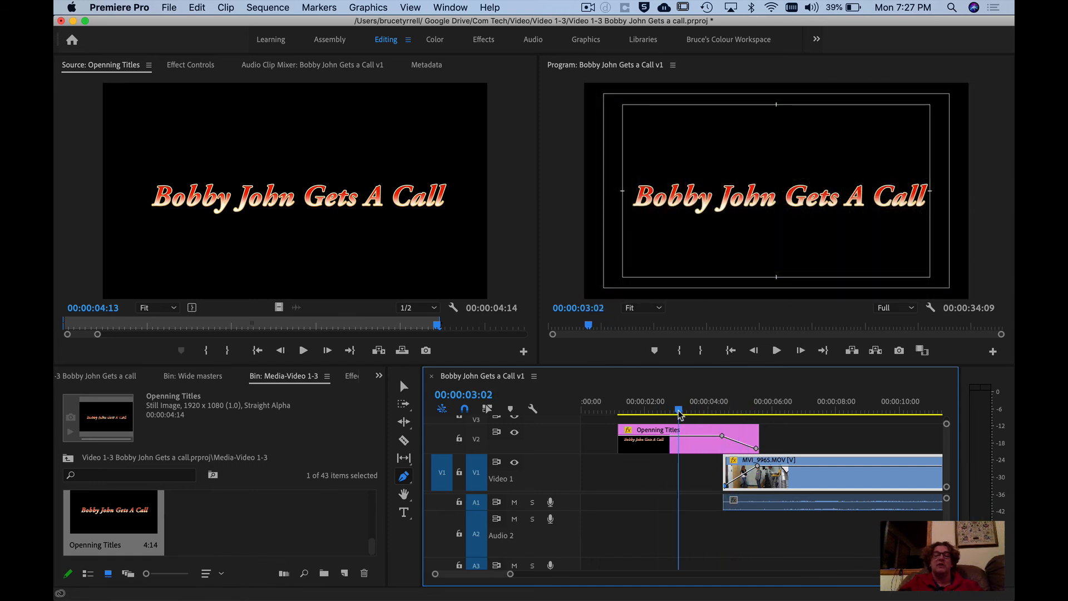
pyautogui.click(643, 435)
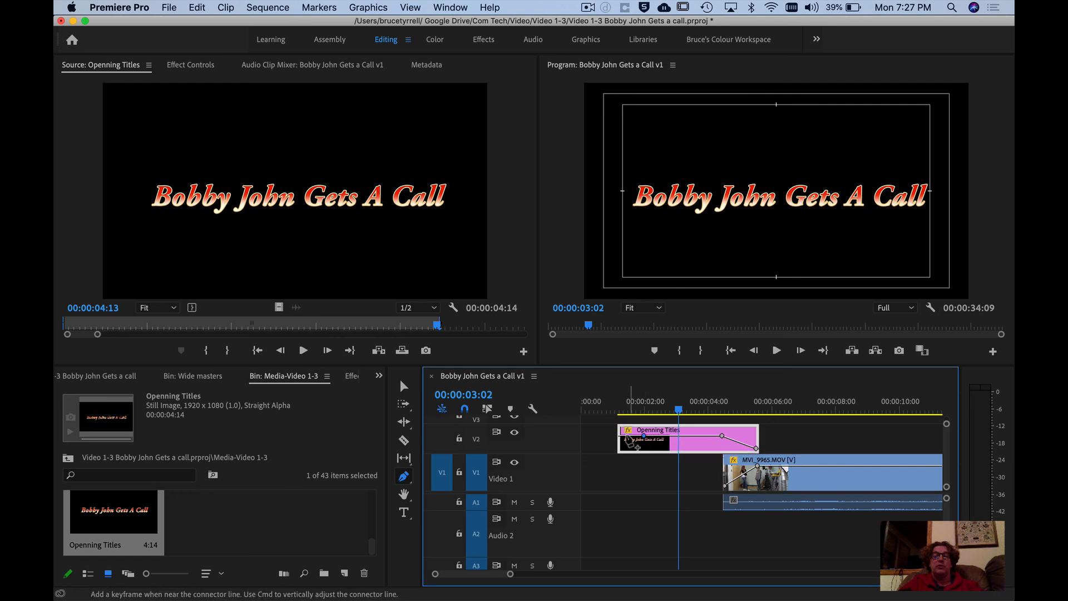
pyautogui.moveTo(620, 436); pyautogui.dragTo(743, 412)
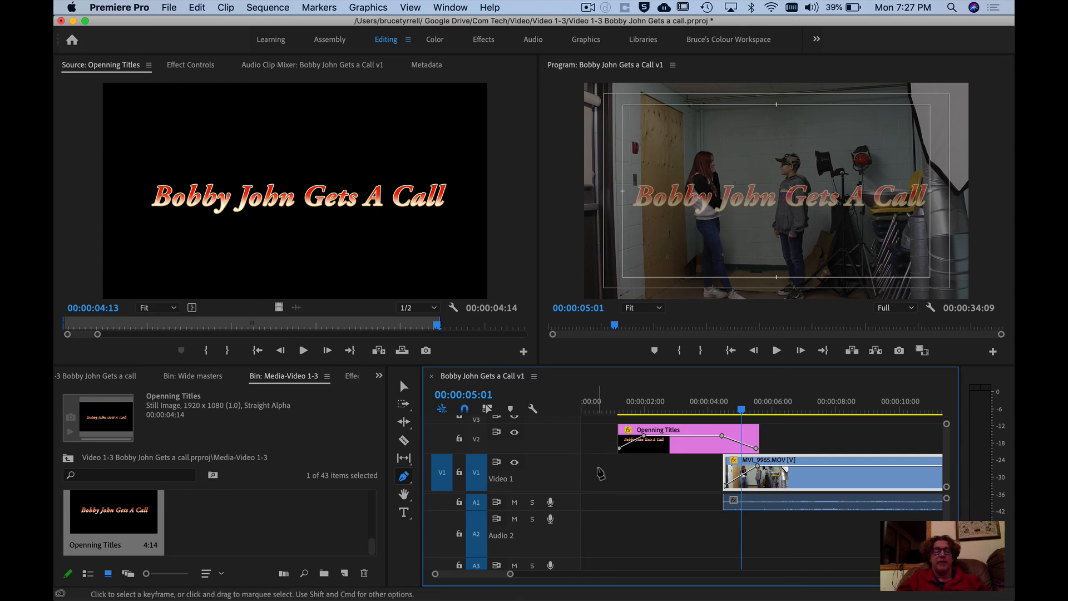
# Ripple delete the empty gap before the title on V2 with the Selection Tool.
pyautogui.press('v')
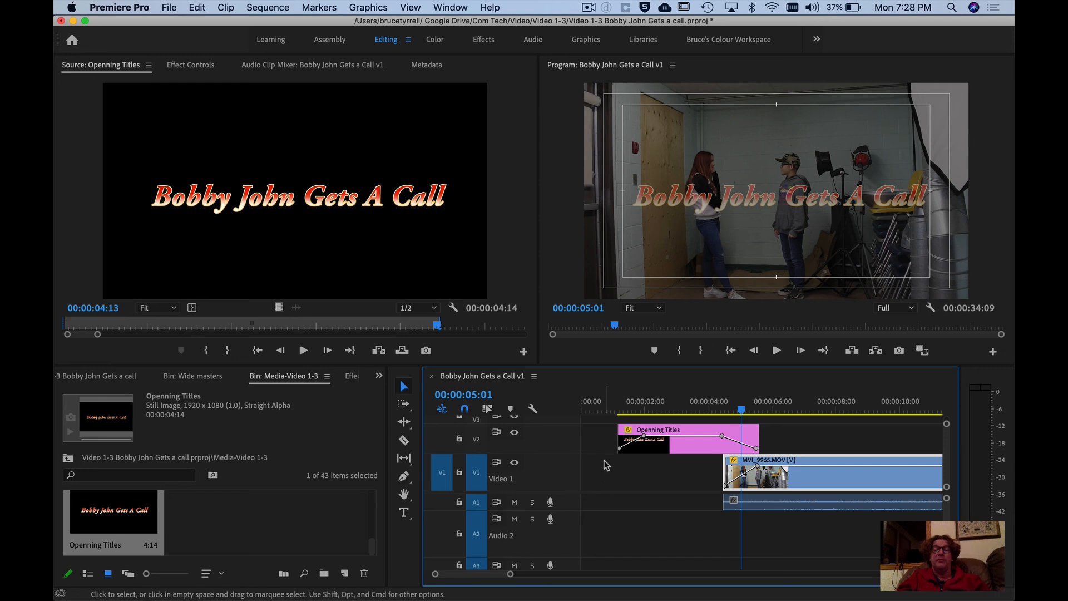
pyautogui.click(600, 439)
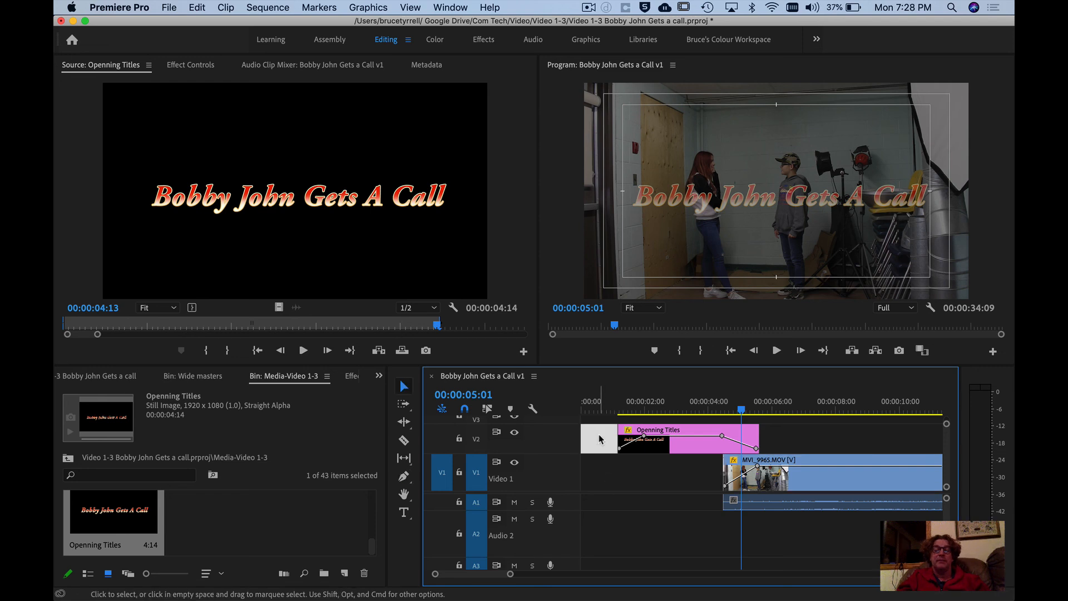
pyautogui.press('Delete')
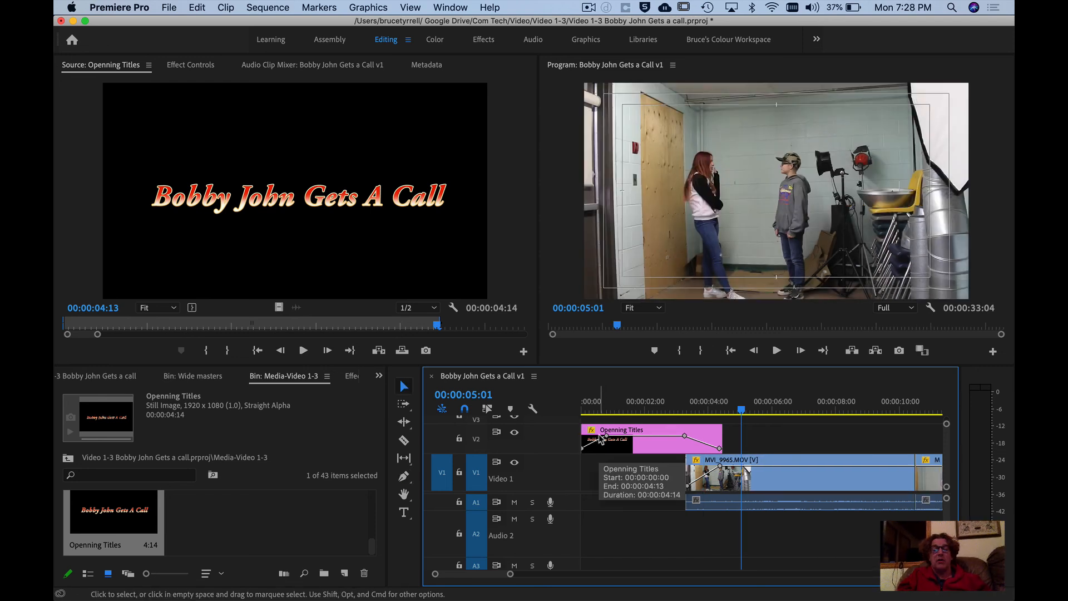